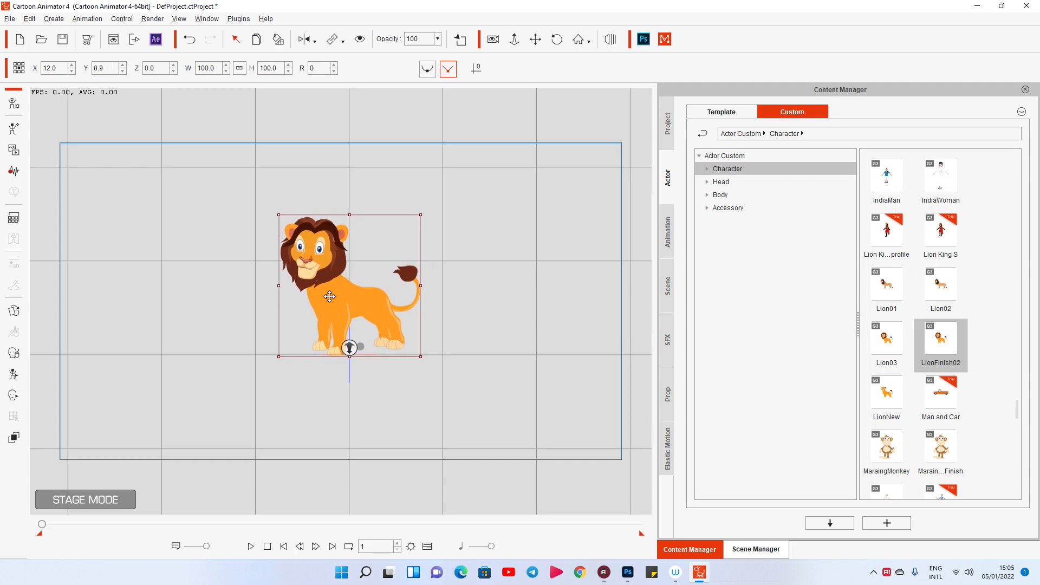
Scale the lion up to about 112.4 and move it to about X 177.8, Y -5.6.
{"action": "left_click_drag", "start_coordinate": [269, 219], "coordinate": [262, 206]}
{"action": "left_click_drag", "start_coordinate": [329, 286], "coordinate": [330, 292]}
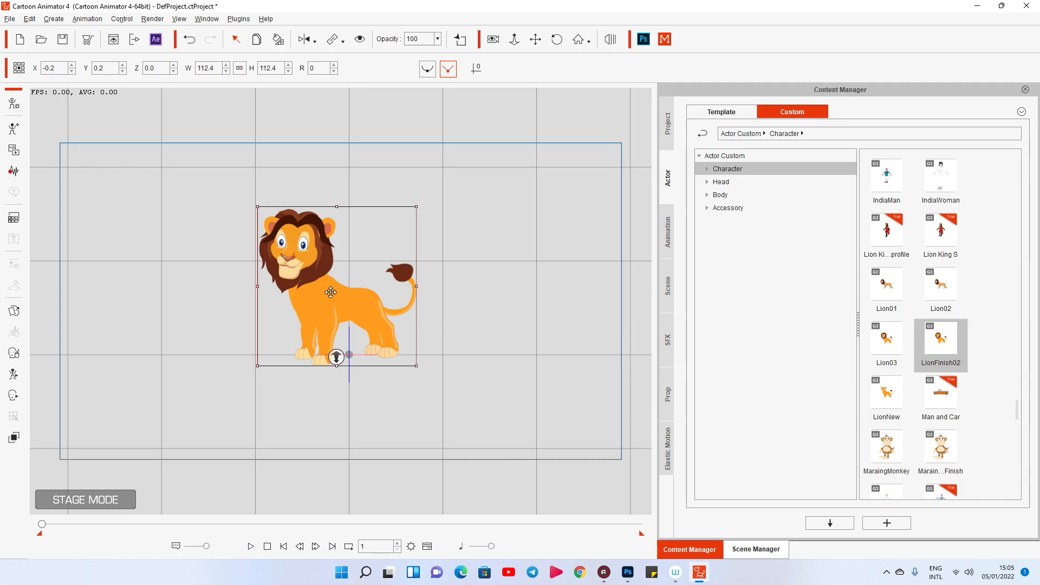
{"action": "left_click_drag", "start_coordinate": [330, 297], "coordinate": [484, 316]}
Add the Park_02 scene template to the stage behind the lion.
{"action": "left_click", "coordinate": [667, 285]}
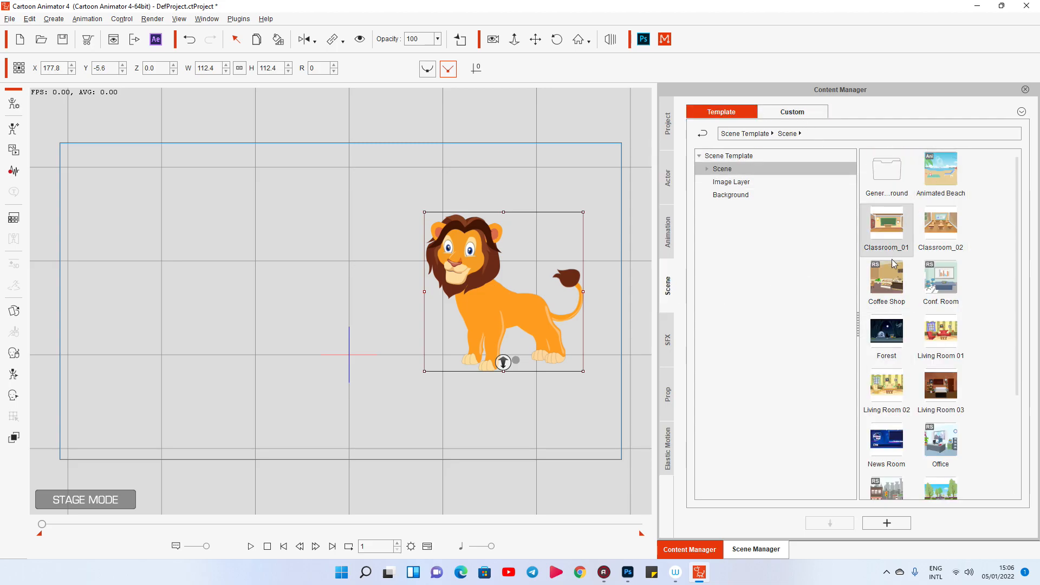
{"action": "scroll", "coordinate": [938, 431], "scroll_direction": "down", "scroll_amount": 3}
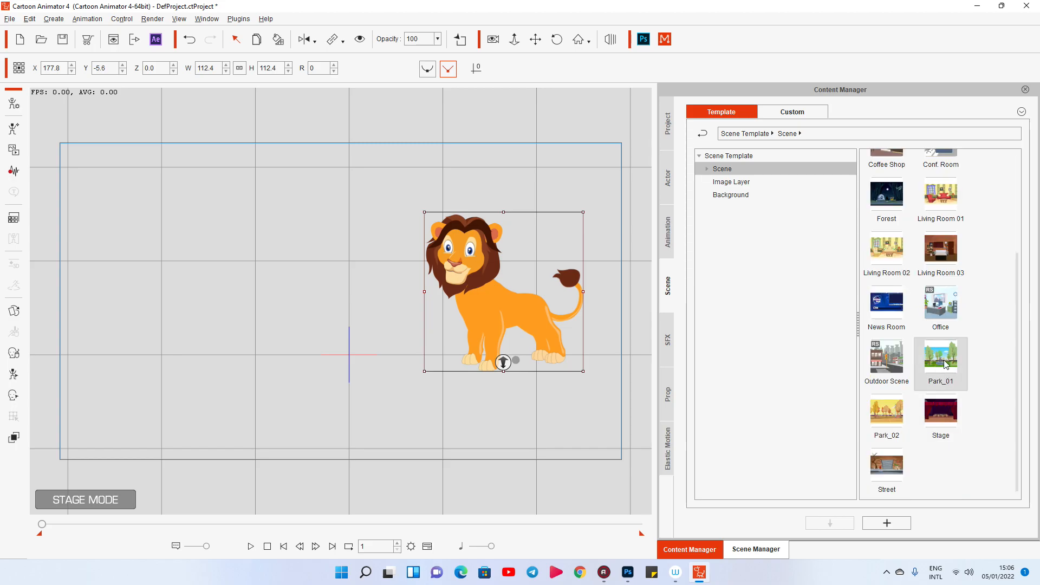
{"action": "left_click_drag", "start_coordinate": [886, 415], "coordinate": [366, 352]}
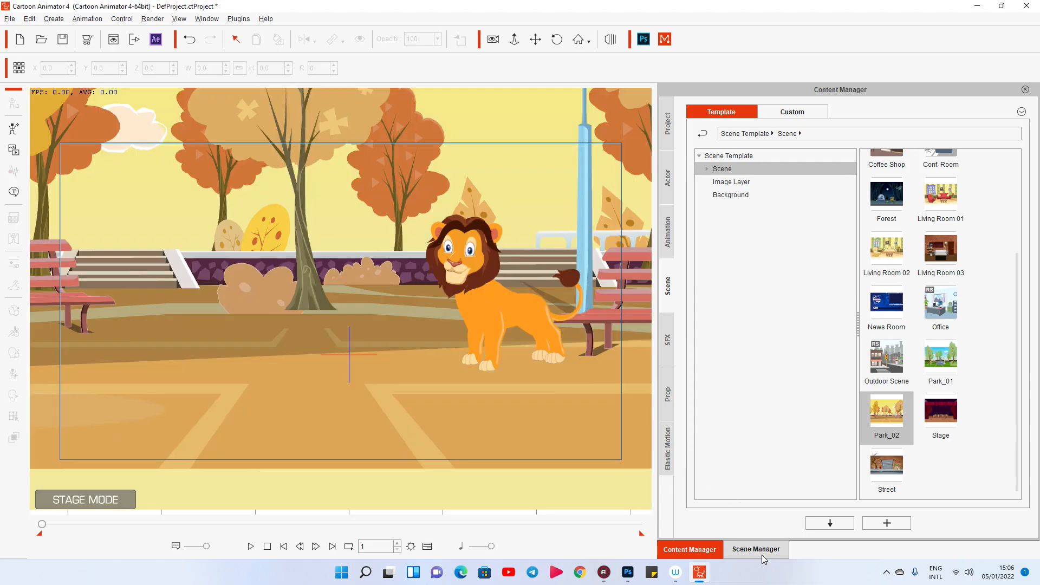
Delete both benches and the street lamp from the park scene.
{"action": "left_click", "coordinate": [762, 552]}
{"action": "left_click_drag", "start_coordinate": [189, 303], "coordinate": [234, 316]}
{"action": "left_click", "coordinate": [112, 312]}
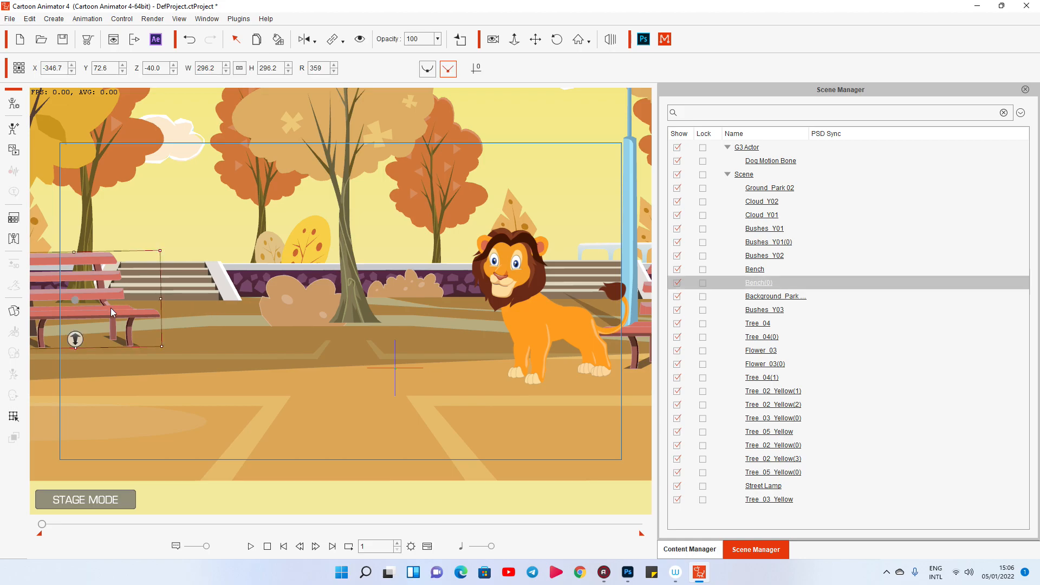
{"action": "key", "text": "Delete"}
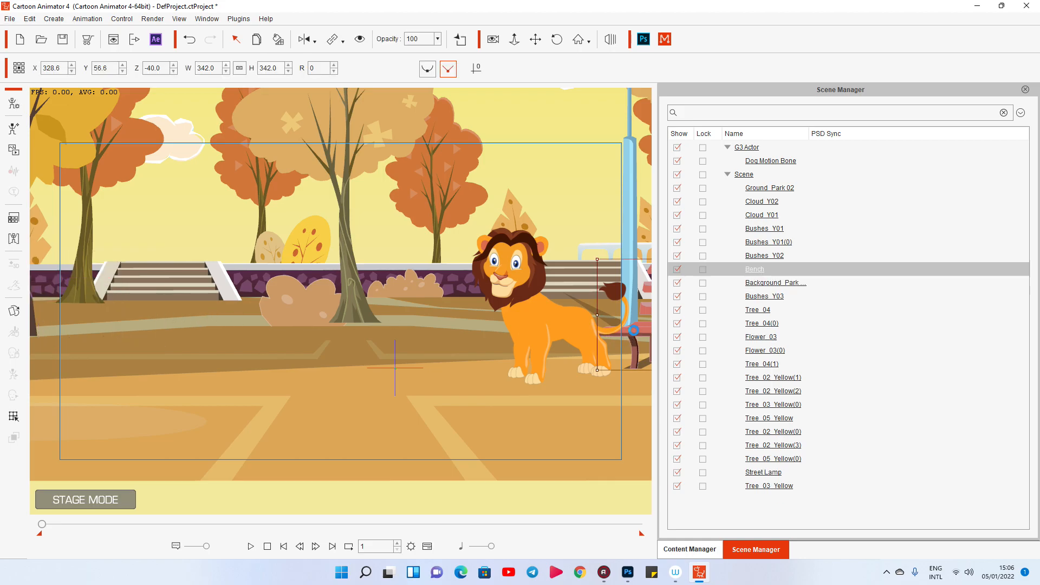
{"action": "left_click", "coordinate": [633, 247]}
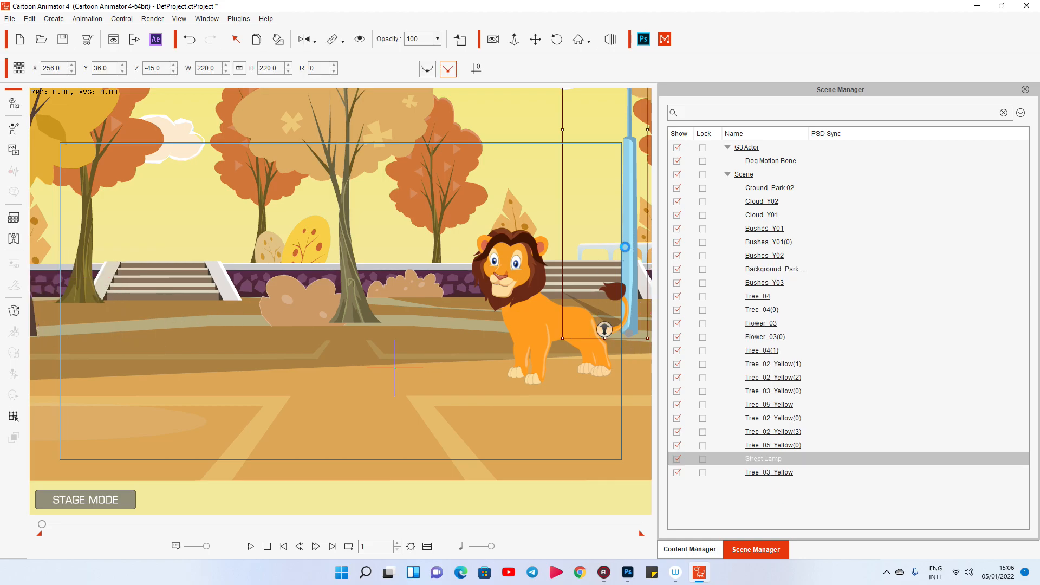
{"action": "key", "text": "Delete"}
{"action": "left_click", "coordinate": [171, 285]}
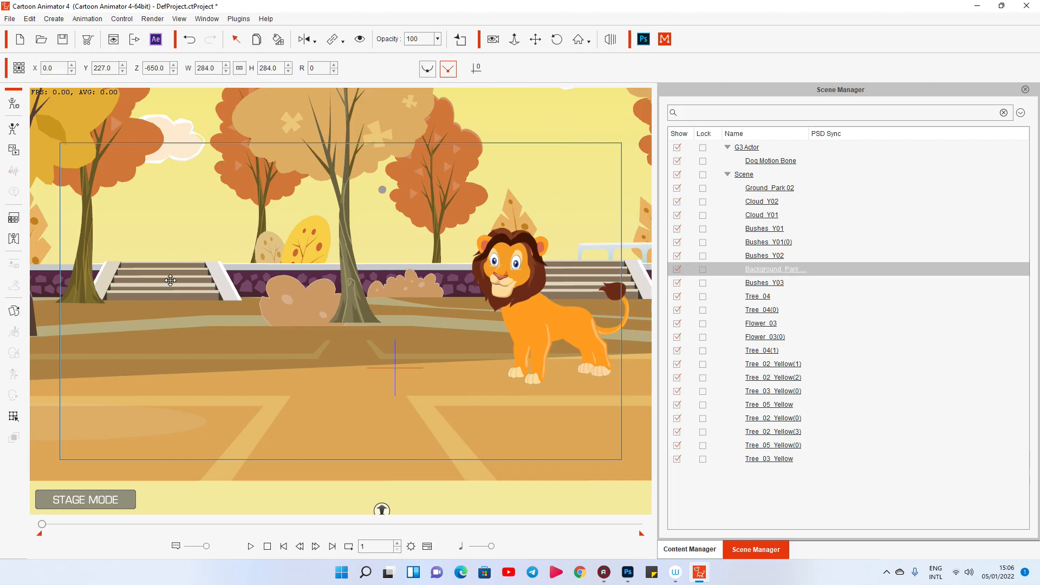
{"action": "key", "text": "Delete"}
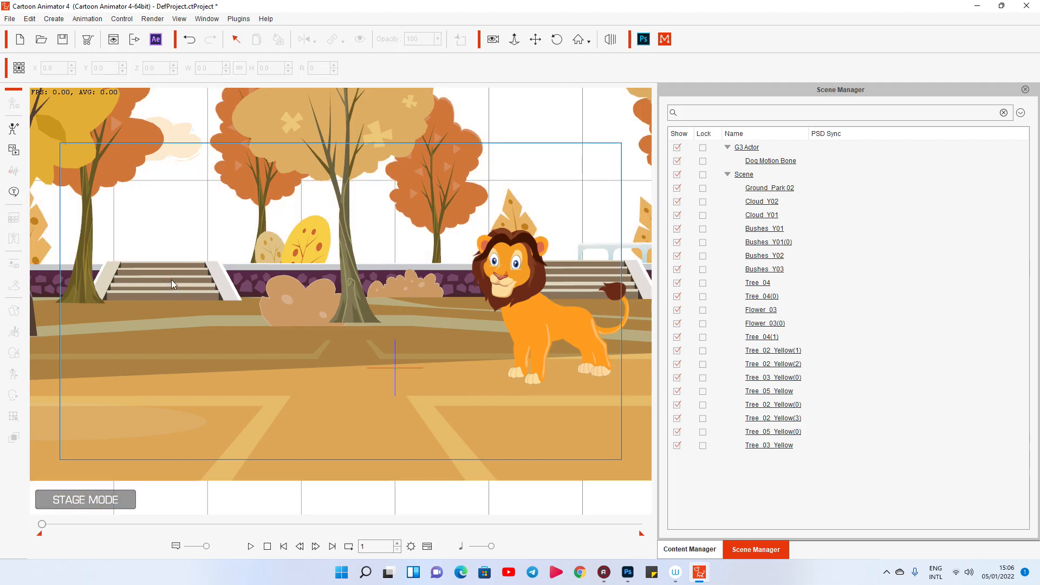
{"action": "key", "text": "ctrl+z"}
Delete the Ground_Park 02 element with the stairs and wall from the scene.
{"action": "left_click_drag", "start_coordinate": [210, 290], "coordinate": [183, 423]}
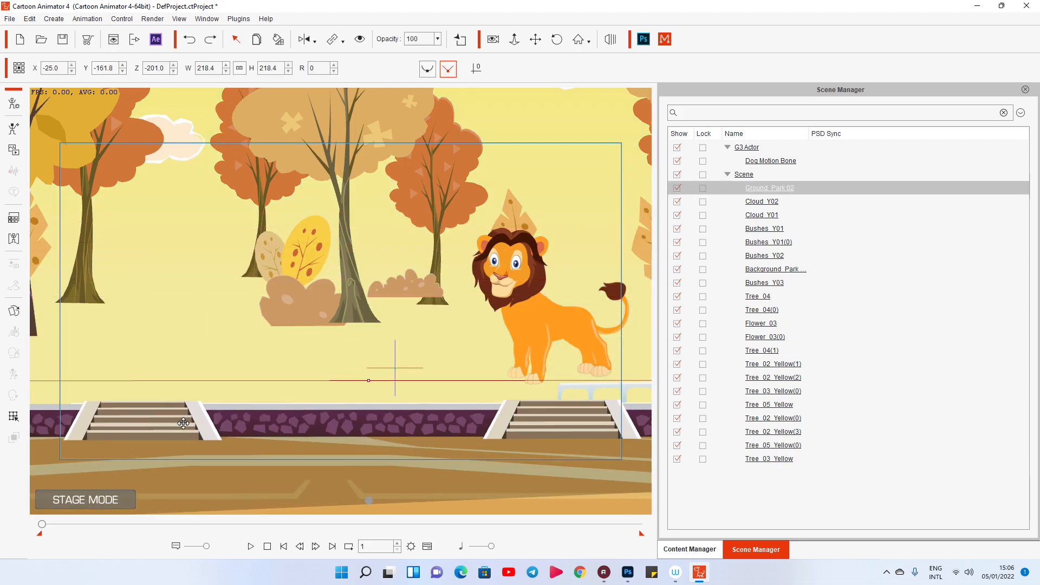
{"action": "key", "text": "Delete"}
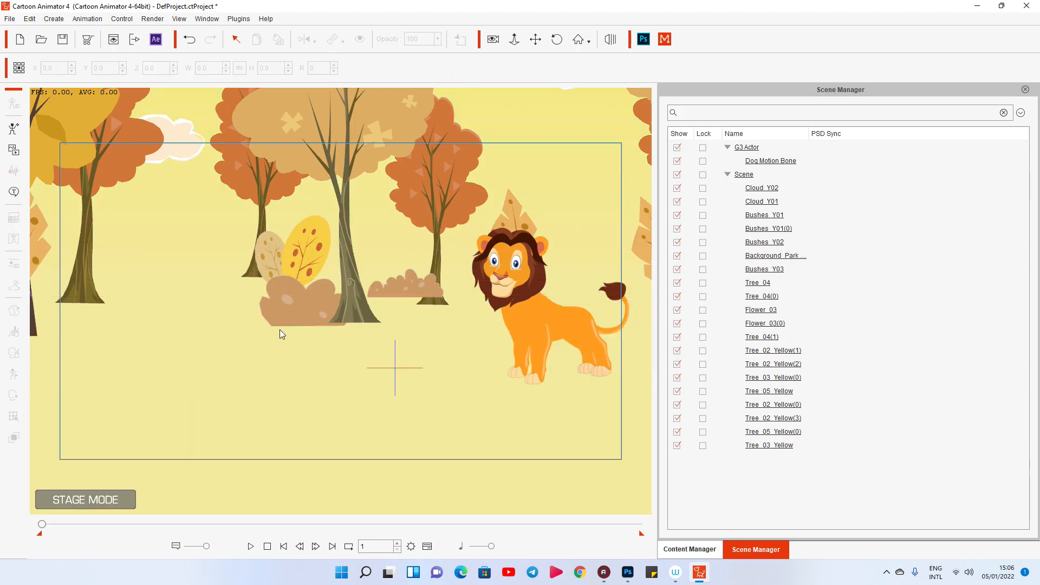
Shift the large bush beside the central tree and the small bush behind that tree slightly to the left.
{"action": "left_click_drag", "start_coordinate": [319, 337], "coordinate": [255, 295]}
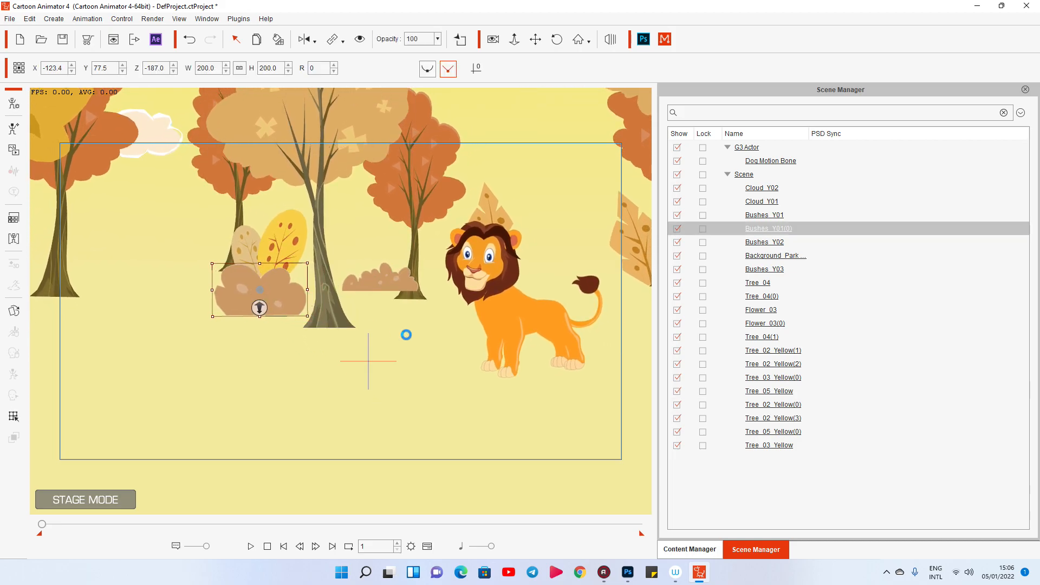
{"action": "left_click_drag", "start_coordinate": [398, 282], "coordinate": [381, 266]}
{"action": "left_click", "coordinate": [420, 342]}
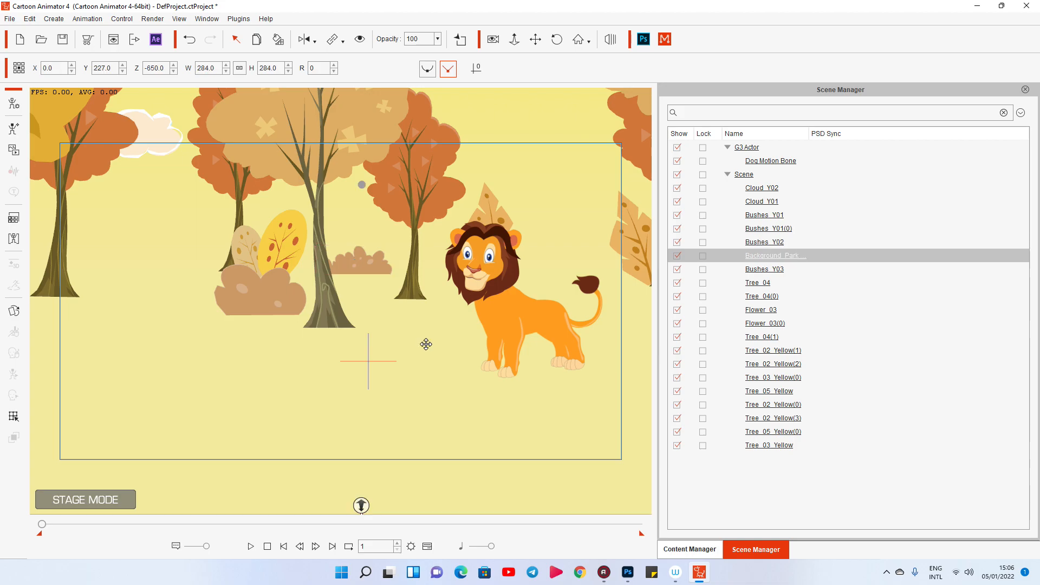
Move the lion to about X 152.4, Y 2.0 and keep it selected.
{"action": "left_click", "coordinate": [539, 328]}
{"action": "left_click_drag", "start_coordinate": [489, 332], "coordinate": [530, 378]}
{"action": "left_click_drag", "start_coordinate": [588, 361], "coordinate": [564, 350]}
{"action": "right_click", "coordinate": [562, 350]}
{"action": "left_click", "coordinate": [556, 346]}
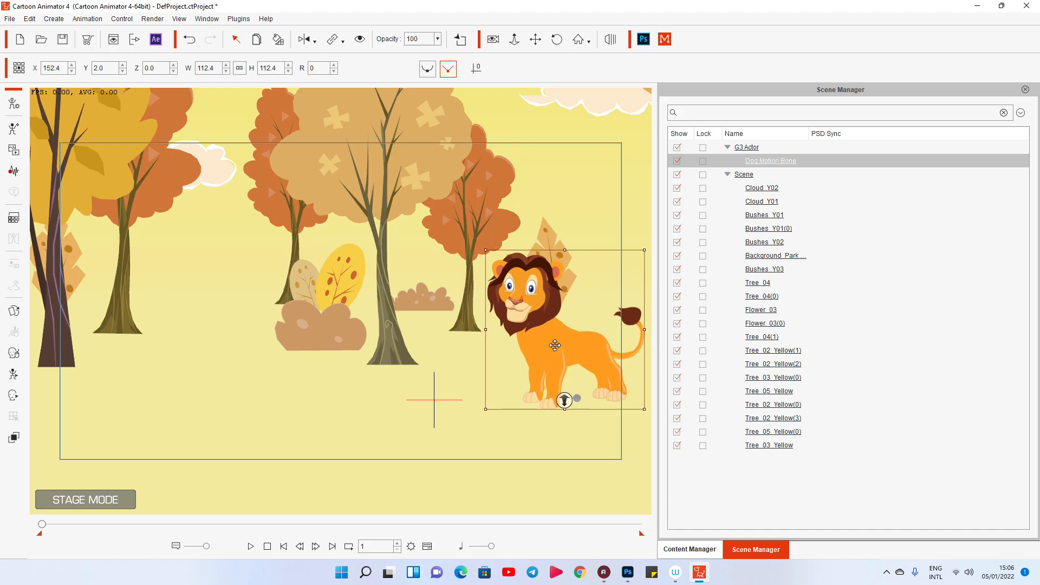
Apply the Walk(1S) motion from the 2_G3 Animals > Horse > Move templates to the lion.
{"action": "left_click", "coordinate": [690, 548]}
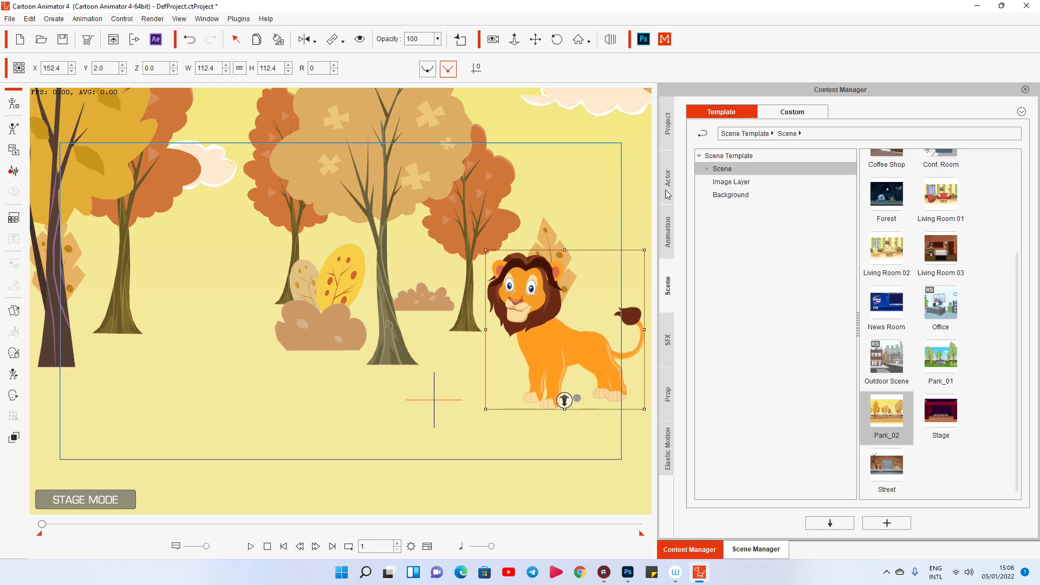
{"action": "left_click", "coordinate": [669, 226]}
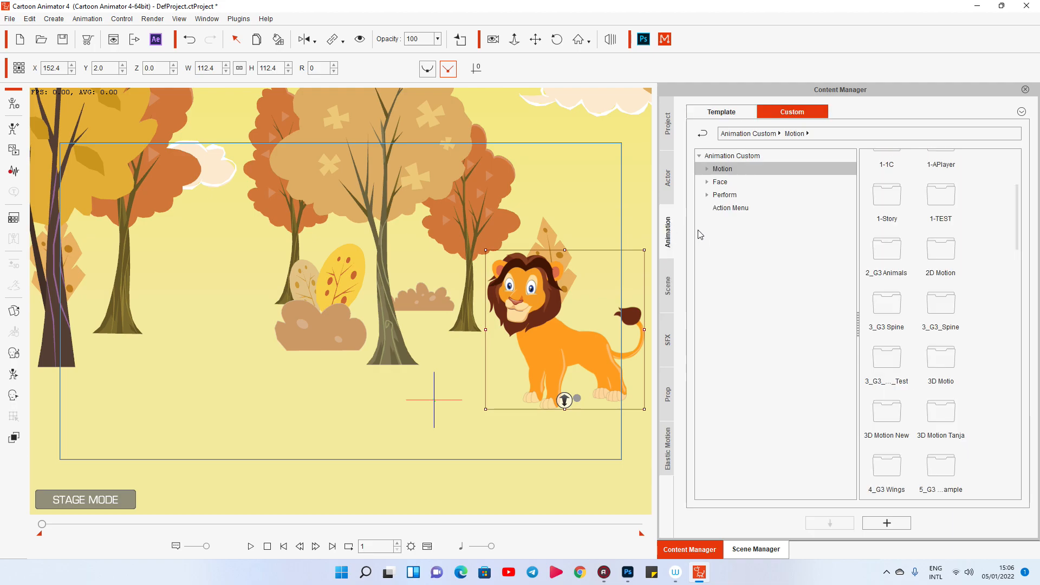
{"action": "left_click", "coordinate": [707, 168]}
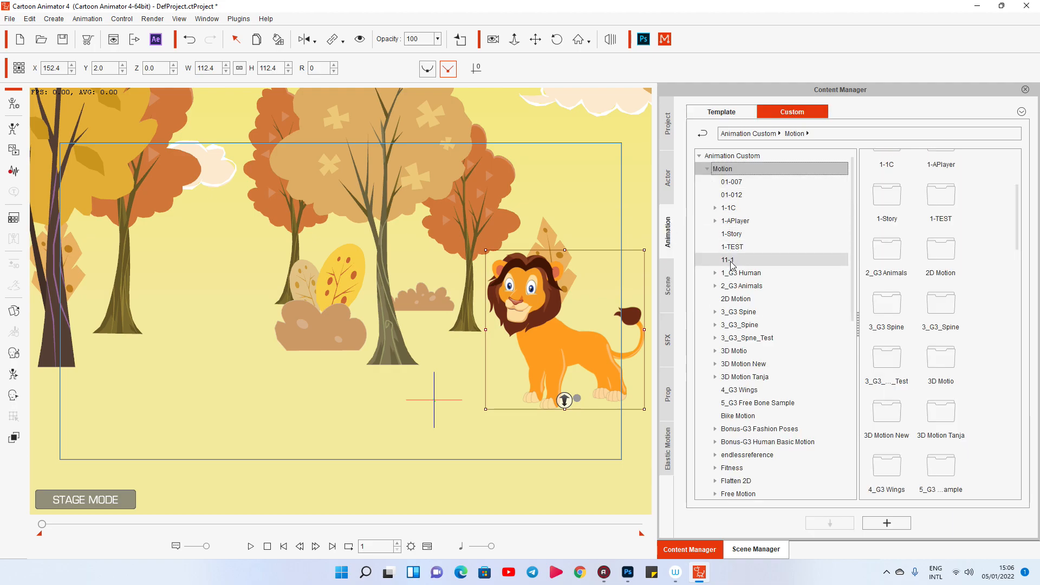
{"action": "left_click", "coordinate": [723, 114]}
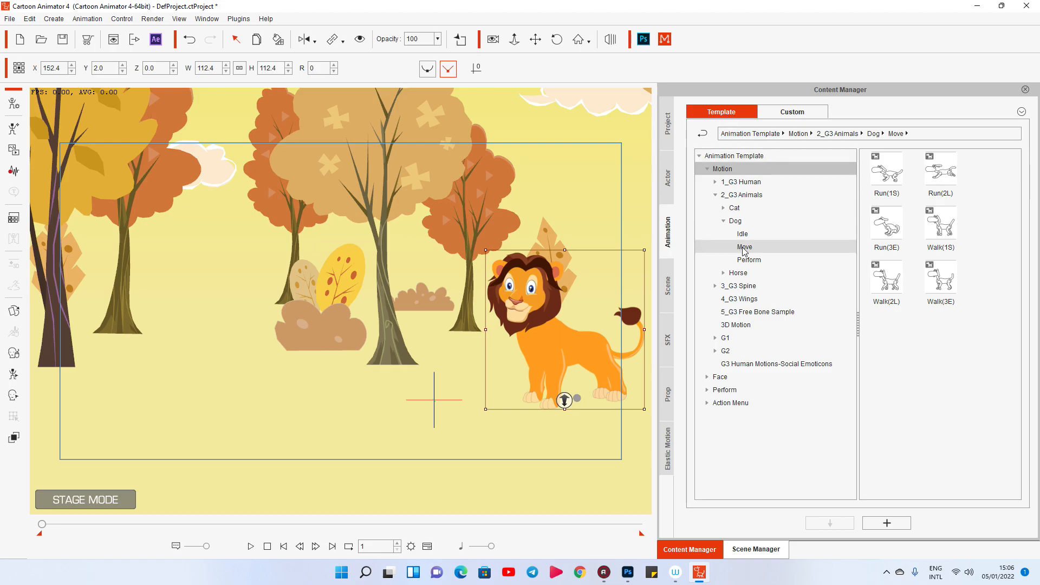
{"action": "left_click", "coordinate": [725, 274]}
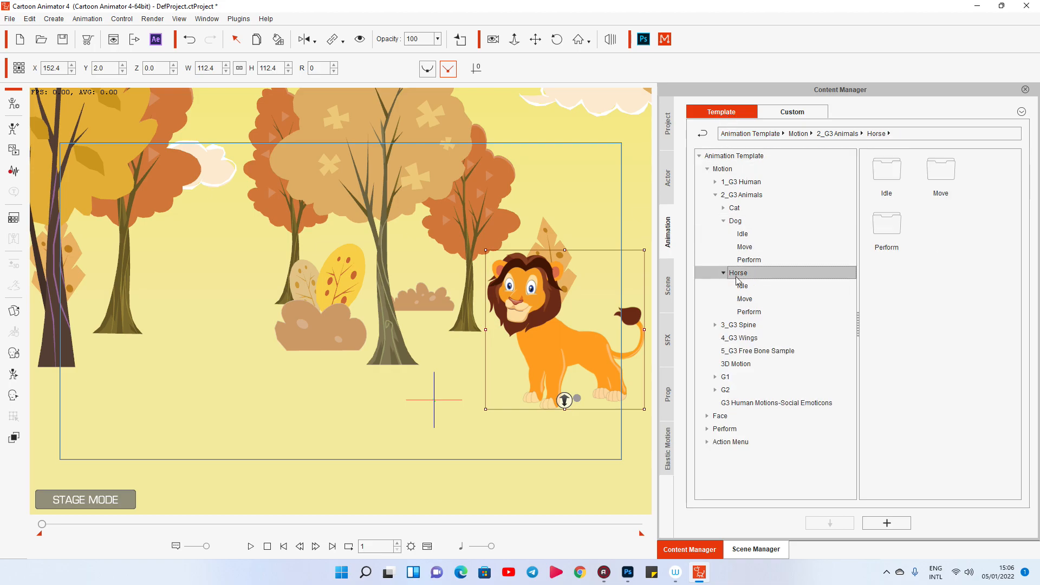
{"action": "left_click", "coordinate": [743, 300]}
{"action": "left_click_drag", "start_coordinate": [888, 280], "coordinate": [555, 351]}
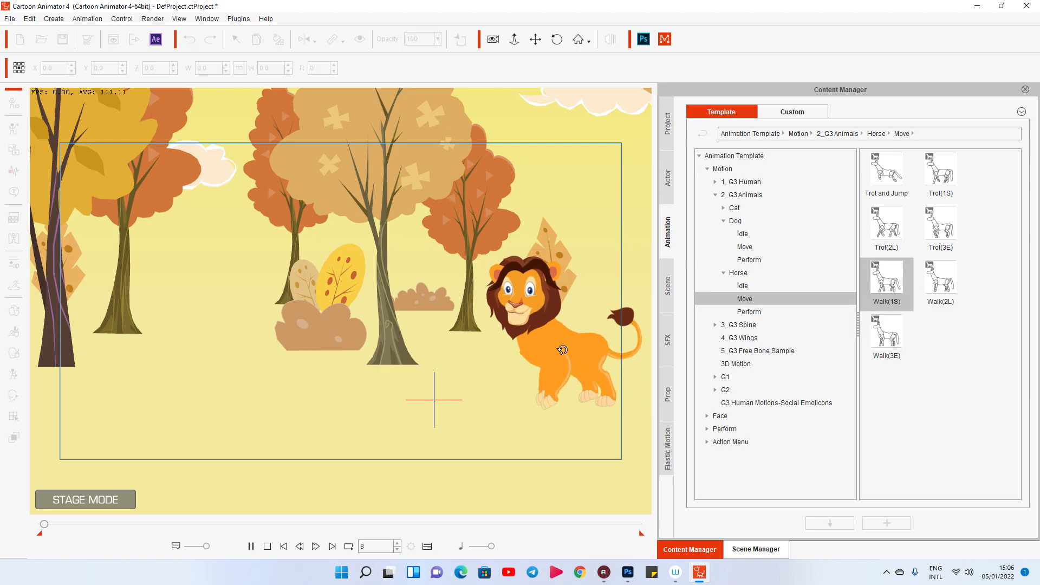
Send the lion to Photoshop for PSD editing and close the older DogMotionBone(8).psd document.
{"action": "right_click", "coordinate": [524, 356]}
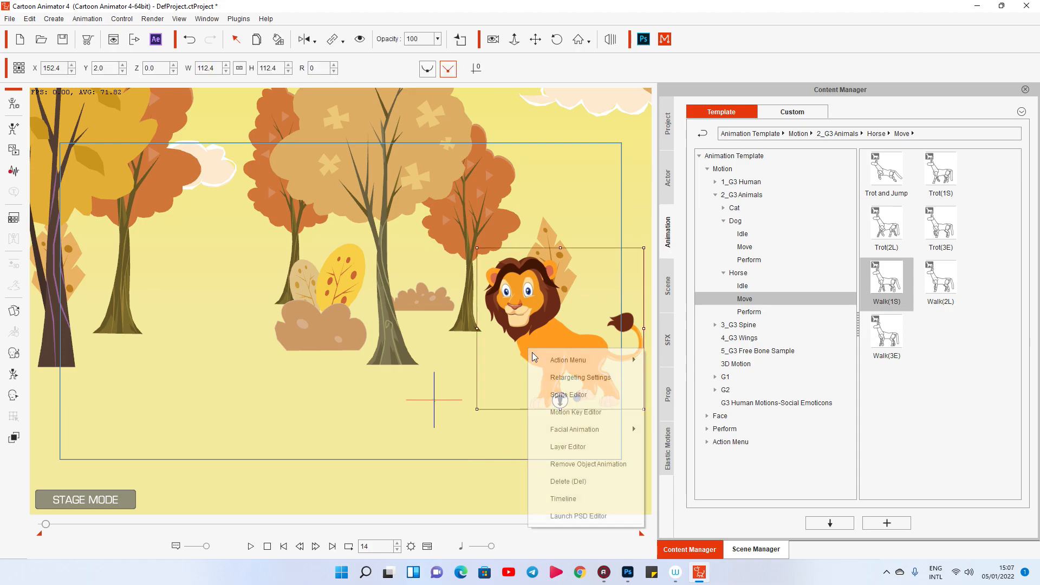
{"action": "left_click", "coordinate": [579, 521]}
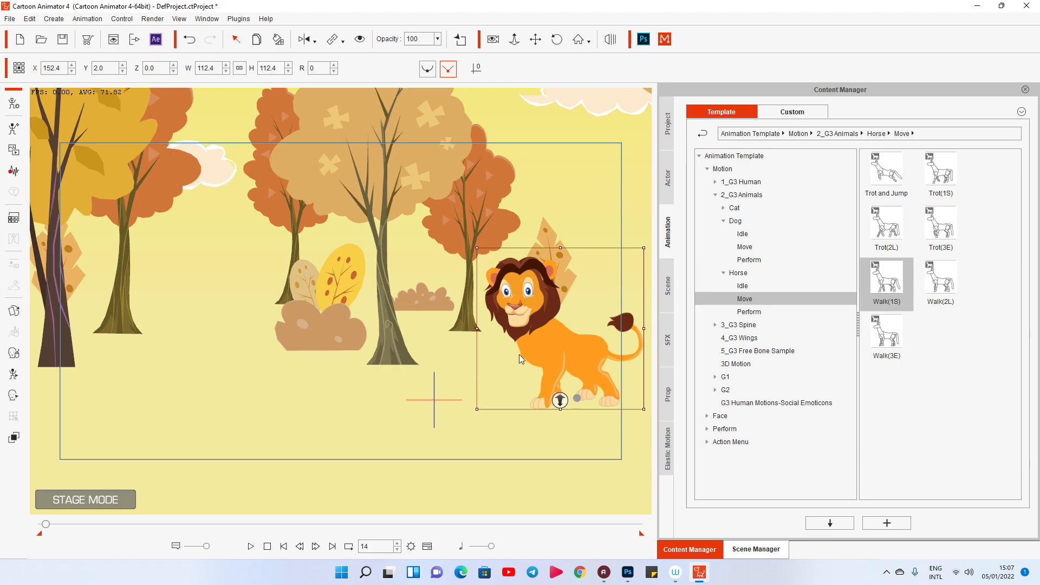
{"action": "left_click", "coordinate": [769, 238]}
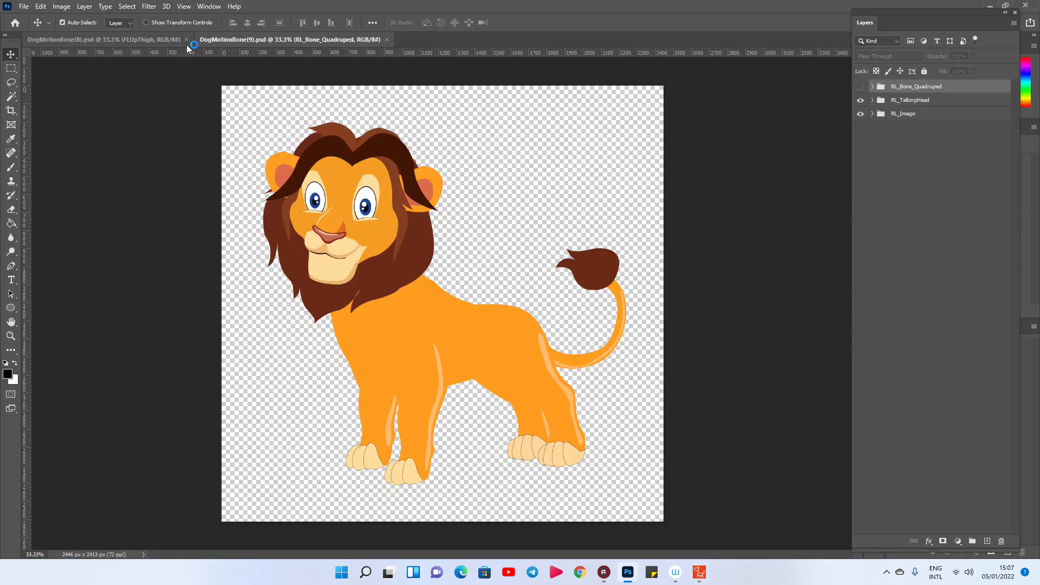
{"action": "left_click", "coordinate": [186, 39]}
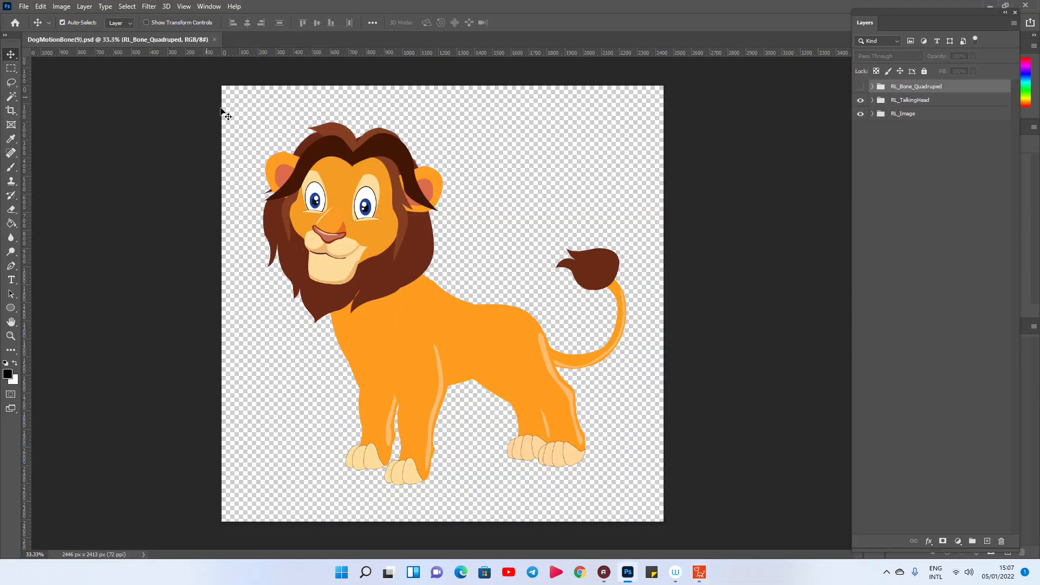
Nudge the front right leg image, Group 7 in FRUpThigh, slightly to the right toward the other front leg.
{"action": "left_click", "coordinate": [382, 429]}
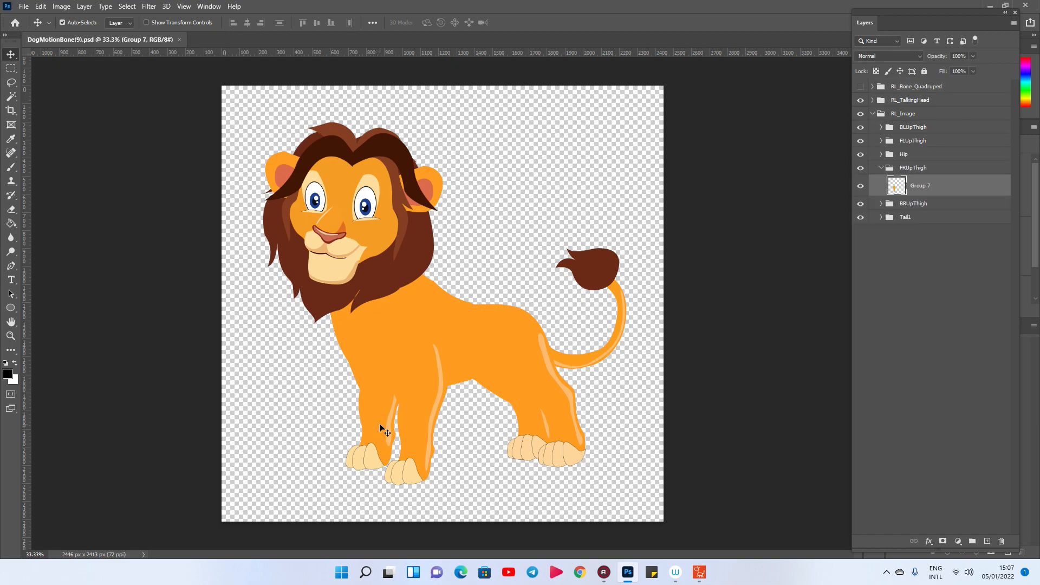
{"action": "key", "text": "Right"}
{"action": "key", "text": "Right"}
{"action": "key", "text": "Right"}
{"action": "key", "text": "Right"}
{"action": "key", "text": "Right"}
{"action": "key", "text": "Right"}
{"action": "key", "text": "Right"}
{"action": "key", "text": "Right"}
{"action": "key", "text": "Right"}
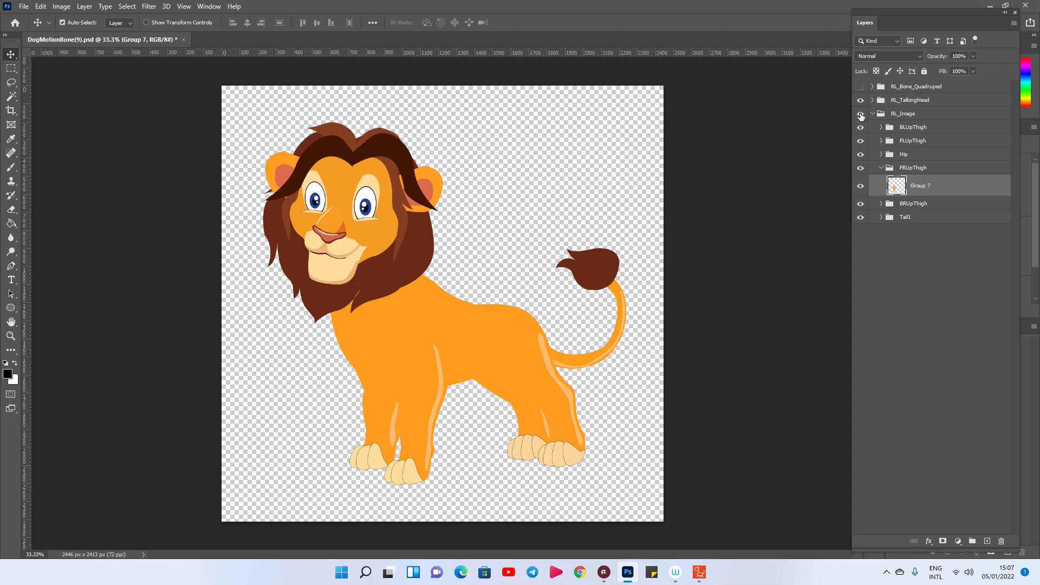
Show the RL_Bone_Quadruped bones and move the front right leg's joints from FRUpThigh to FRFoot_Nub slightly right to match the shifted leg.
{"action": "left_click", "coordinate": [860, 85]}
{"action": "left_click_drag", "start_coordinate": [373, 346], "coordinate": [379, 349]}
{"action": "left_click_drag", "start_coordinate": [381, 400], "coordinate": [383, 400]}
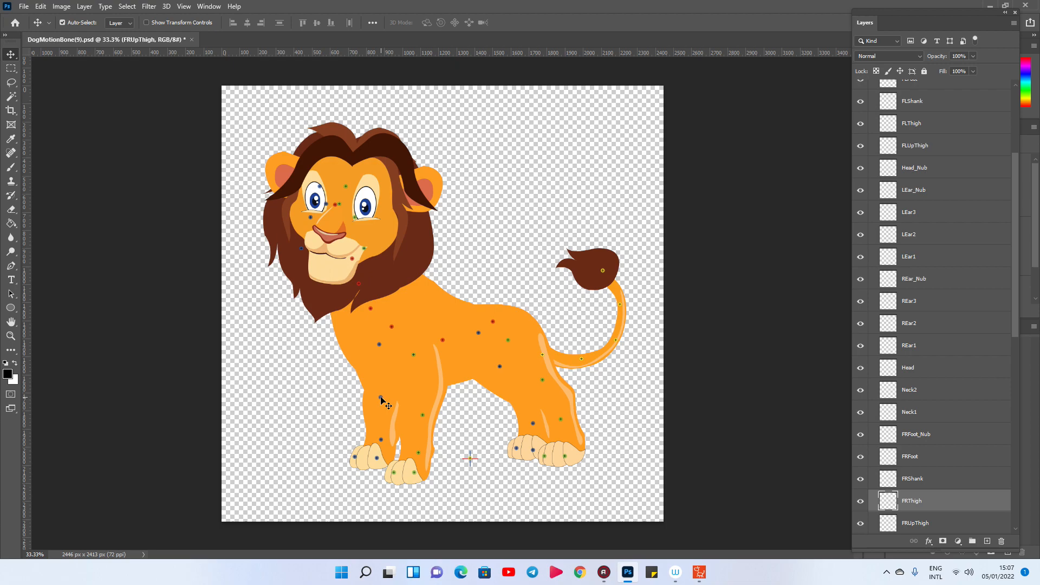
{"action": "mouse_move", "coordinate": [381, 439]}
{"action": "left_mouse_down"}
{"action": "mouse_move", "coordinate": [382, 460]}
{"action": "mouse_move", "coordinate": [359, 459]}
{"action": "left_mouse_up"}
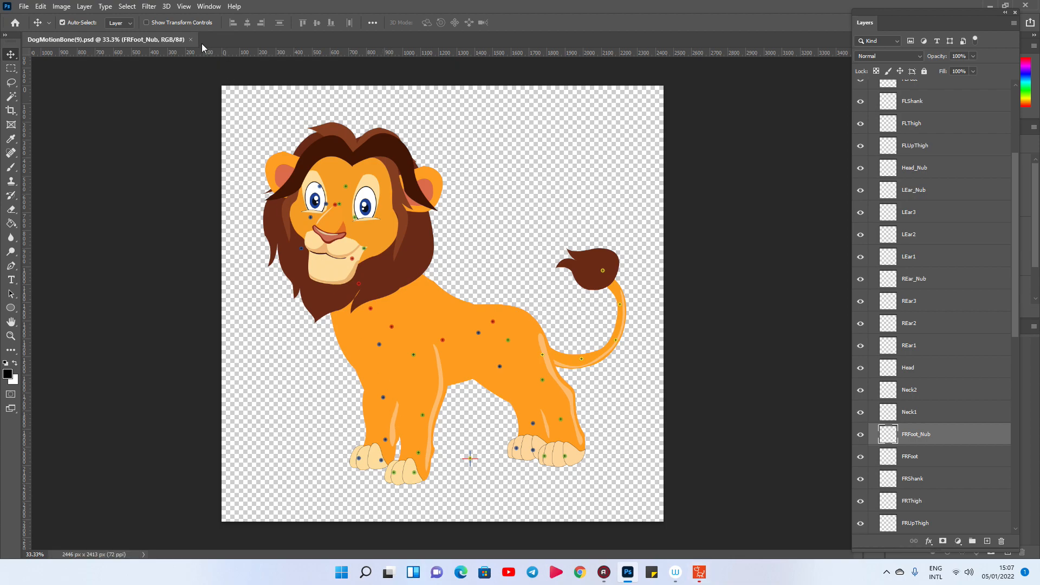
{"action": "left_click", "coordinate": [675, 571]}
{"action": "left_click", "coordinate": [604, 574]}
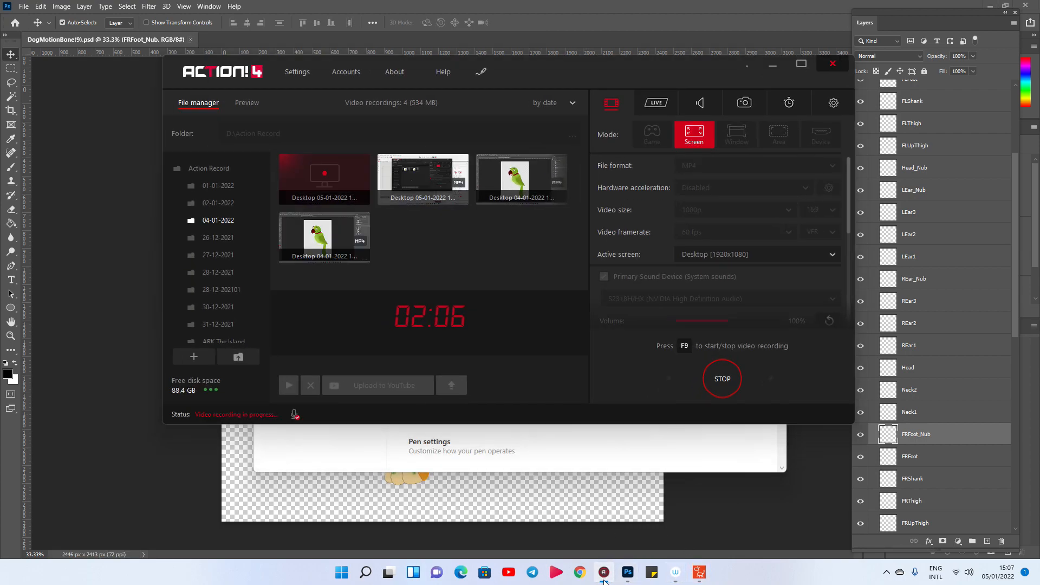
{"action": "left_click", "coordinate": [603, 575]}
Switch back to Cartoon Animator and apply the Horse Walk(2L) motion to the lion.
{"action": "left_click", "coordinate": [700, 573]}
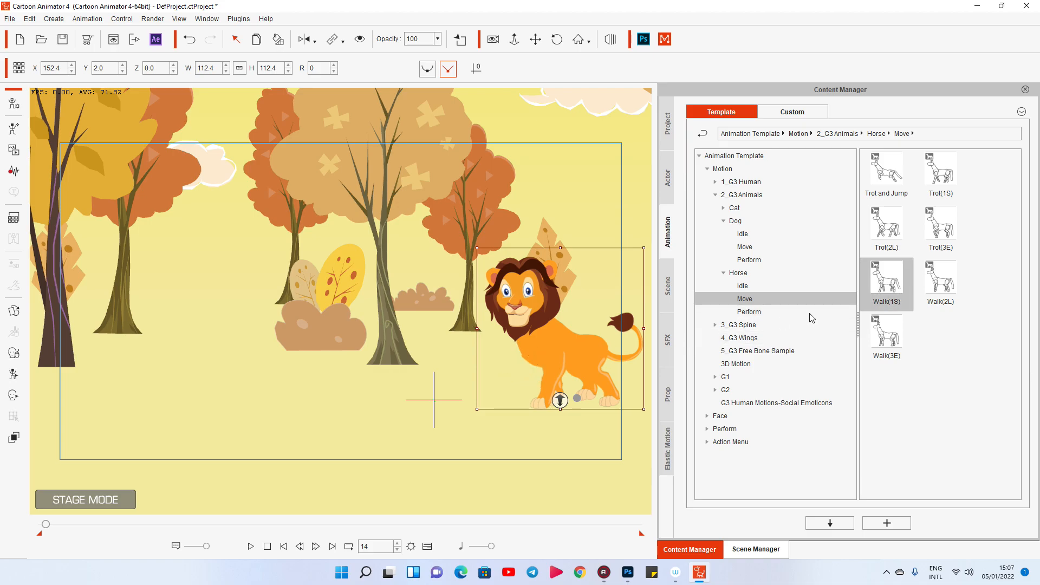
{"action": "left_click_drag", "start_coordinate": [940, 282], "coordinate": [566, 346]}
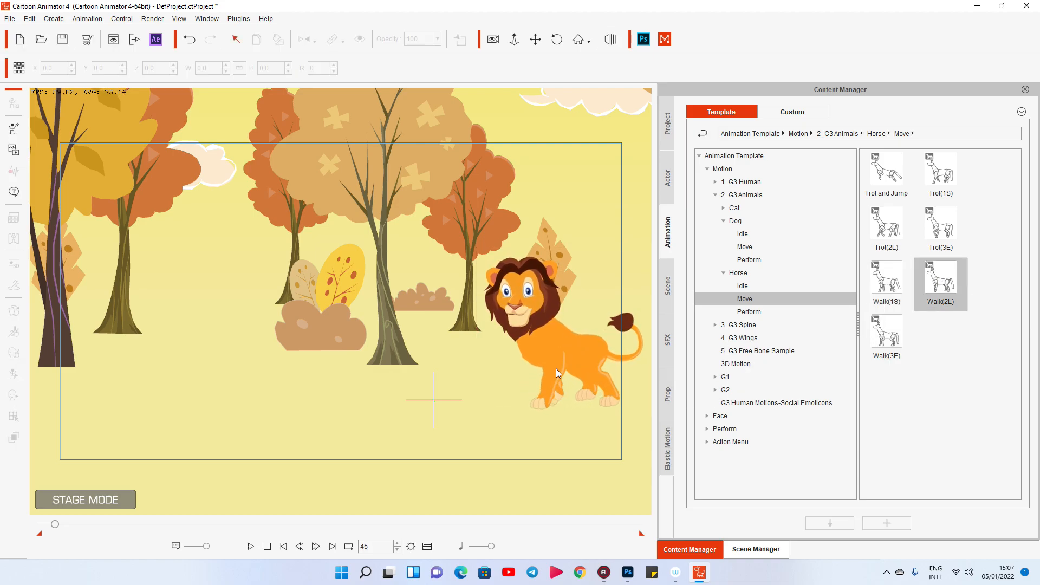
{"action": "left_click", "coordinate": [533, 341]}
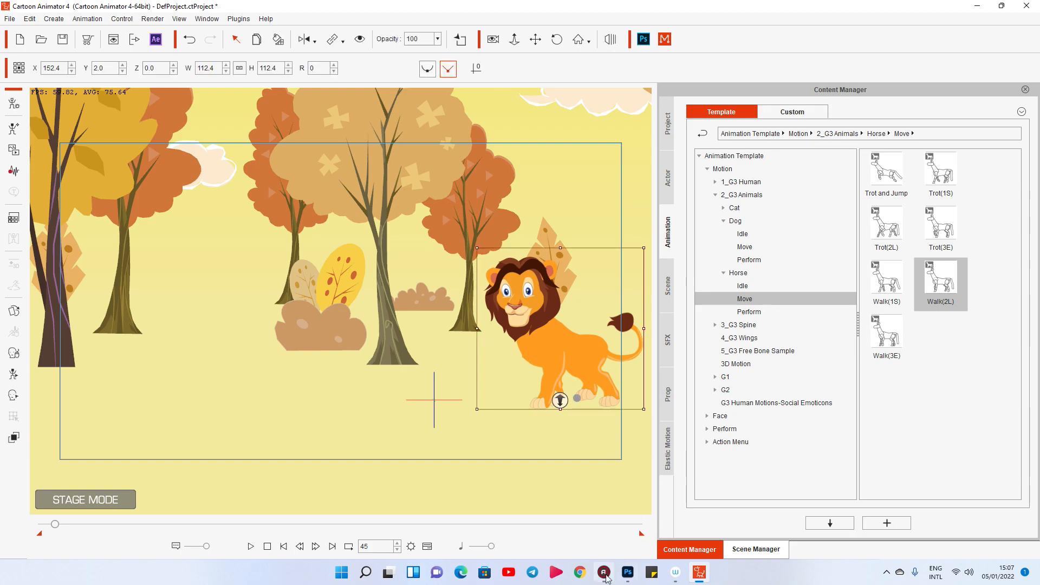
Switch to Photoshop and move the FRUpThigh bone joint slightly up and left into the lion's chest.
{"action": "left_click", "coordinate": [628, 572]}
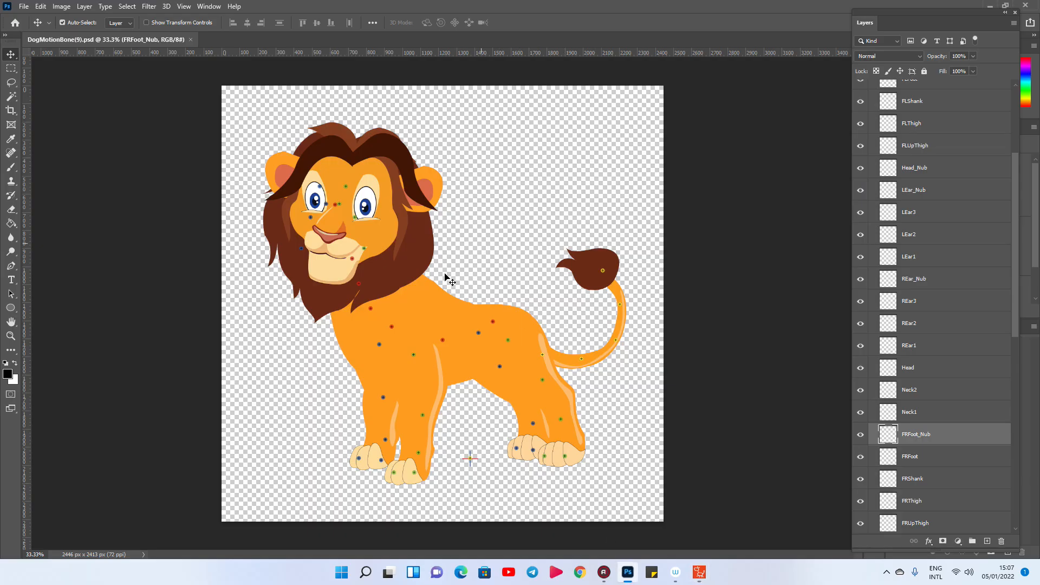
{"action": "left_click", "coordinate": [377, 418]}
{"action": "left_click", "coordinate": [897, 524], "text": "ctrl"}
{"action": "key", "text": "ctrl+d"}
{"action": "left_click", "coordinate": [377, 346], "text": "ctrl"}
{"action": "left_click_drag", "start_coordinate": [375, 343], "coordinate": [371, 333]}
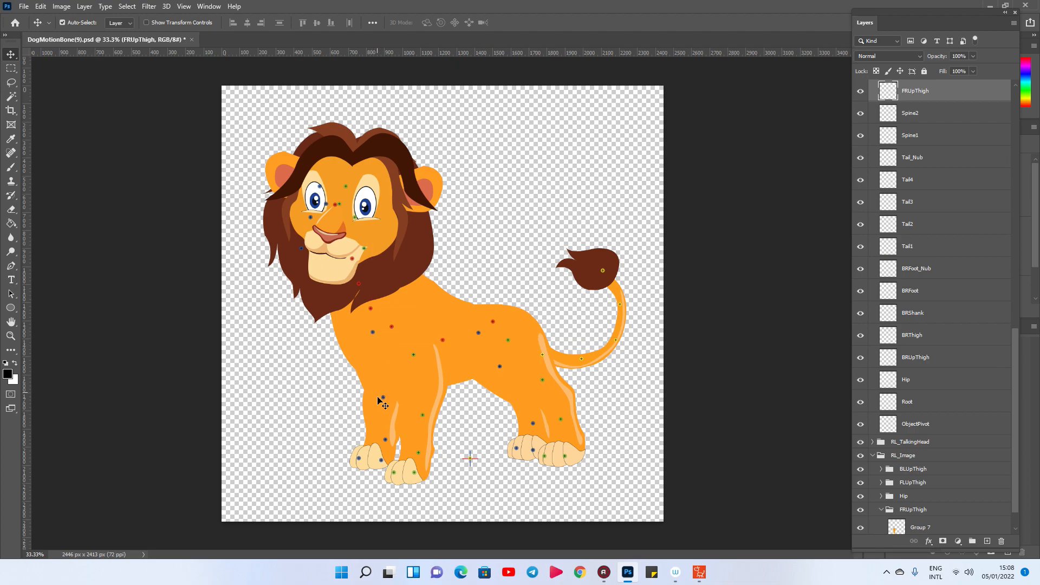
Select the FLUpThigh bone joint, save the lion PSD and switch back to Cartoon Animator.
{"action": "left_click", "coordinate": [431, 372]}
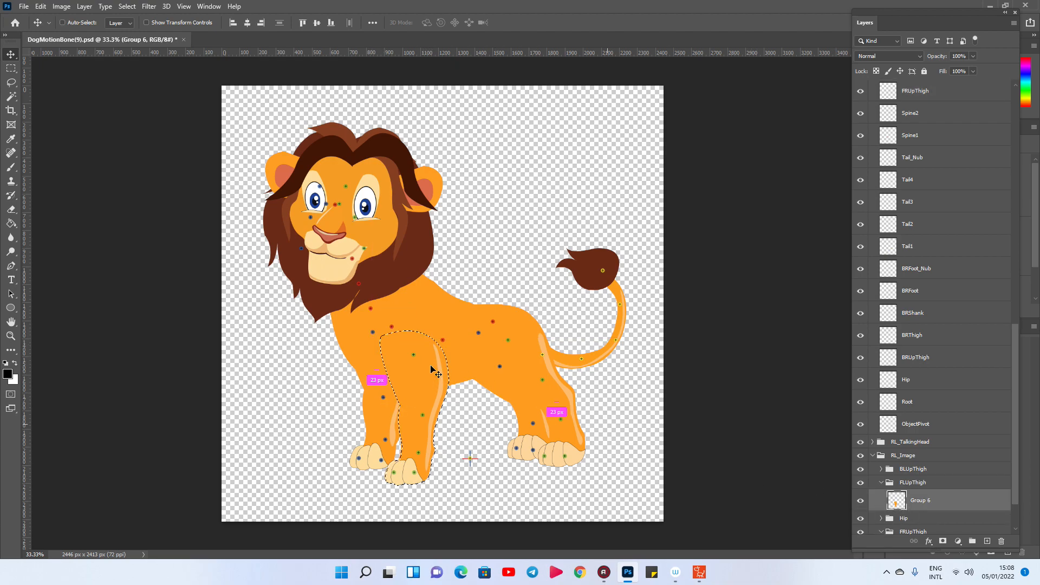
{"action": "left_click", "coordinate": [415, 356], "text": "ctrl"}
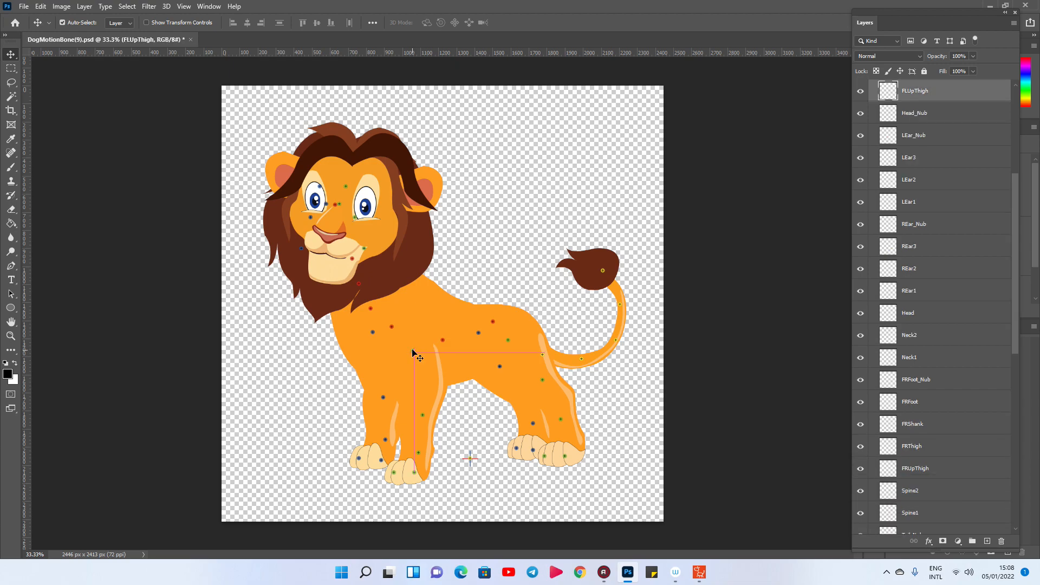
{"action": "key", "text": "ctrl+s"}
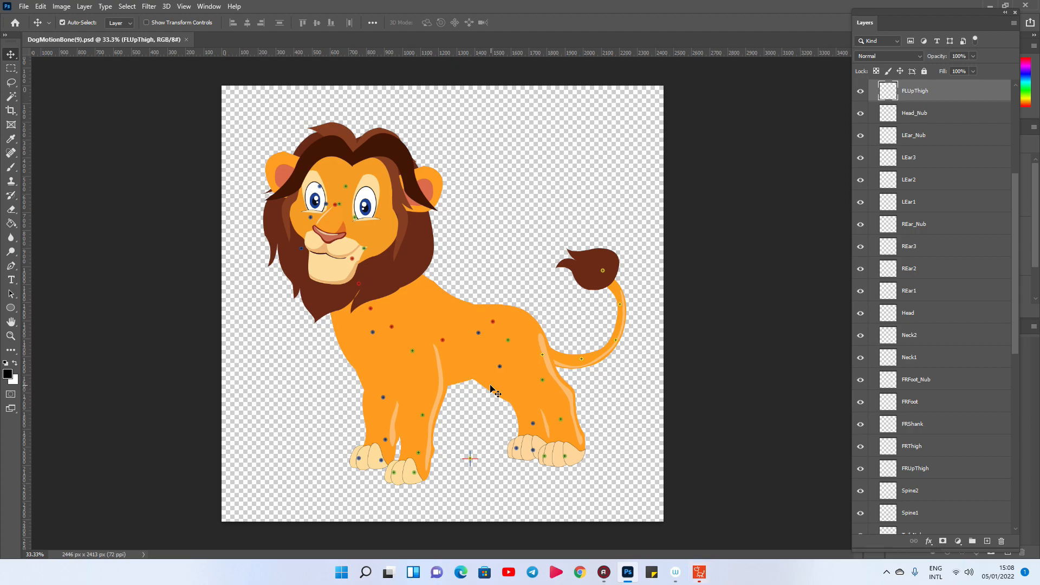
{"action": "left_click", "coordinate": [699, 572]}
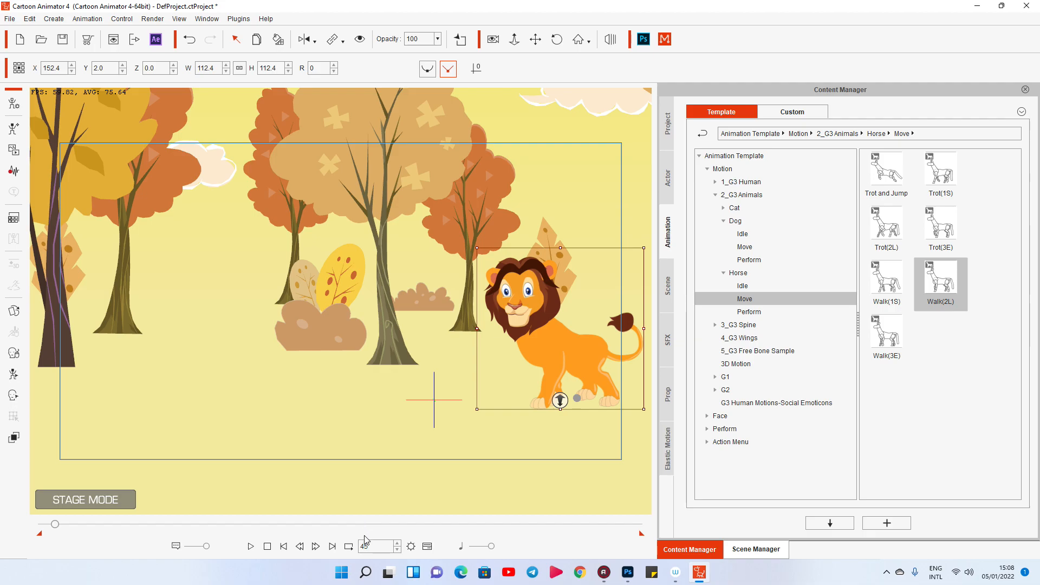
Open the Timeline and turn off Auto Hide Playbar to keep the playback controls visible.
{"action": "left_click", "coordinate": [427, 546]}
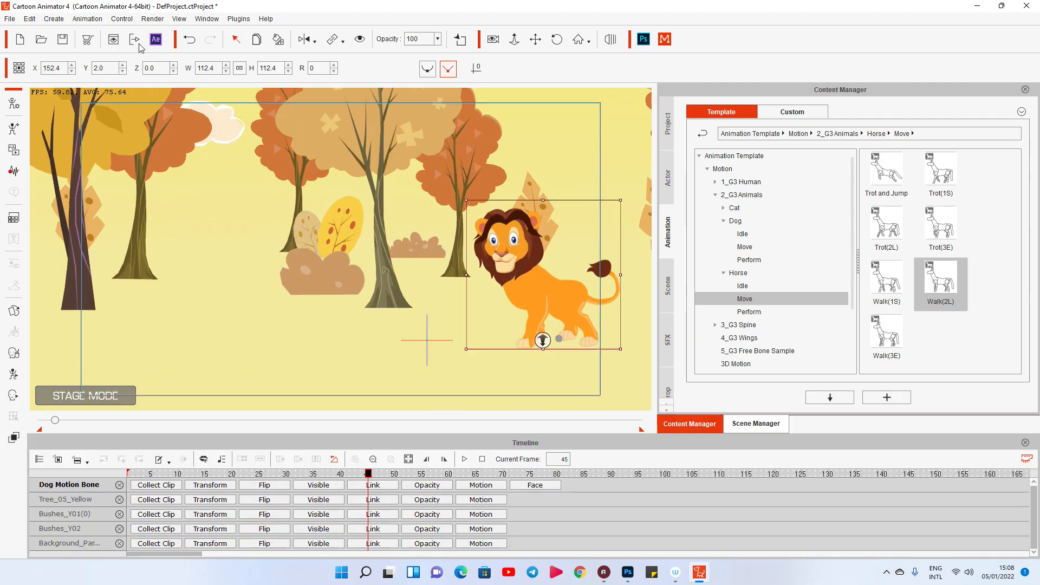
{"action": "left_click", "coordinate": [124, 19]}
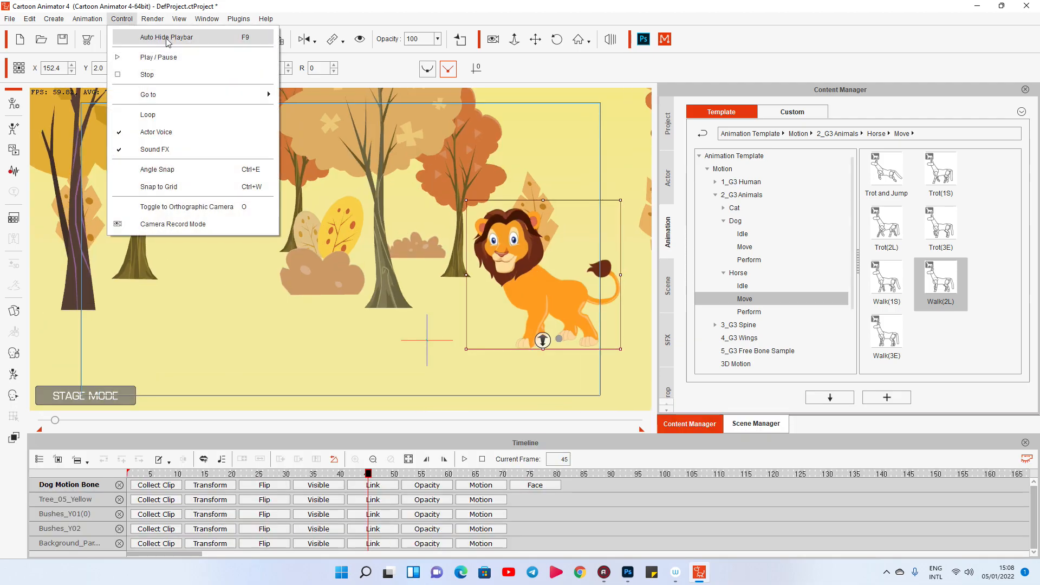
{"action": "left_click", "coordinate": [246, 38]}
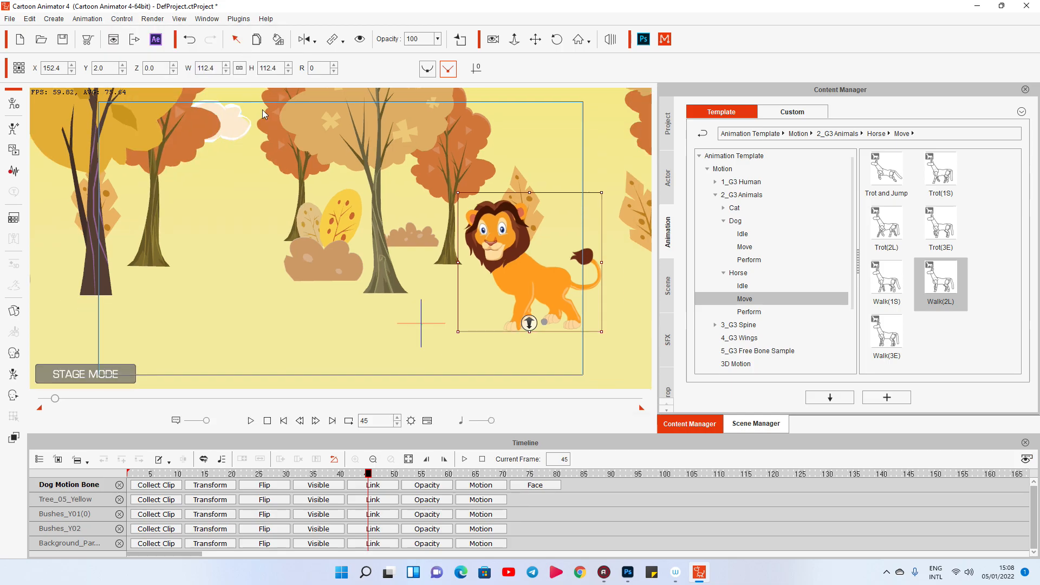
Return to frame 1 and show only the lion's Transform and Motion tracks in the timeline.
{"action": "left_click", "coordinate": [267, 420]}
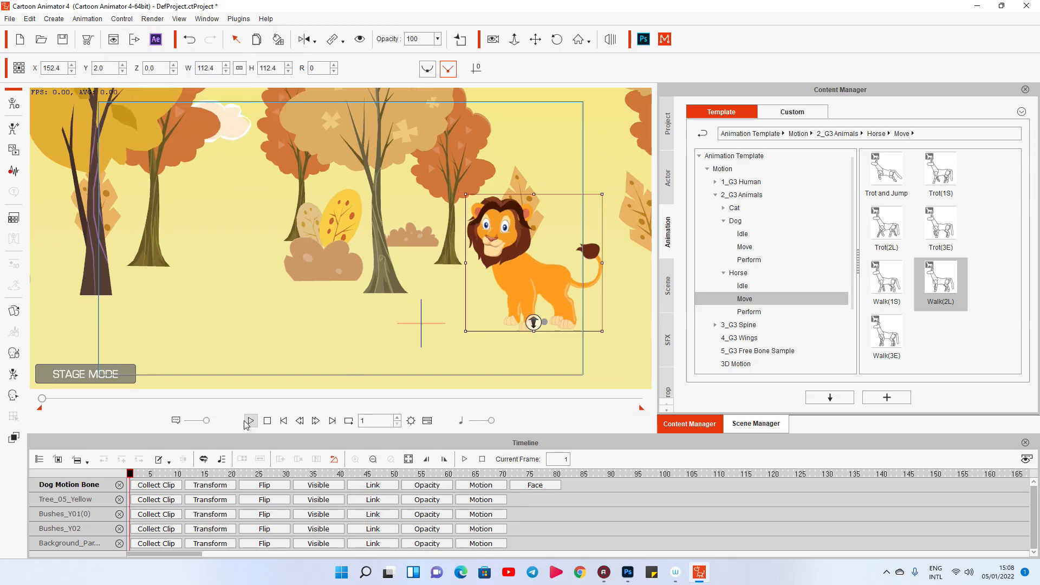
{"action": "left_click", "coordinate": [58, 458]}
{"action": "left_click", "coordinate": [210, 485]}
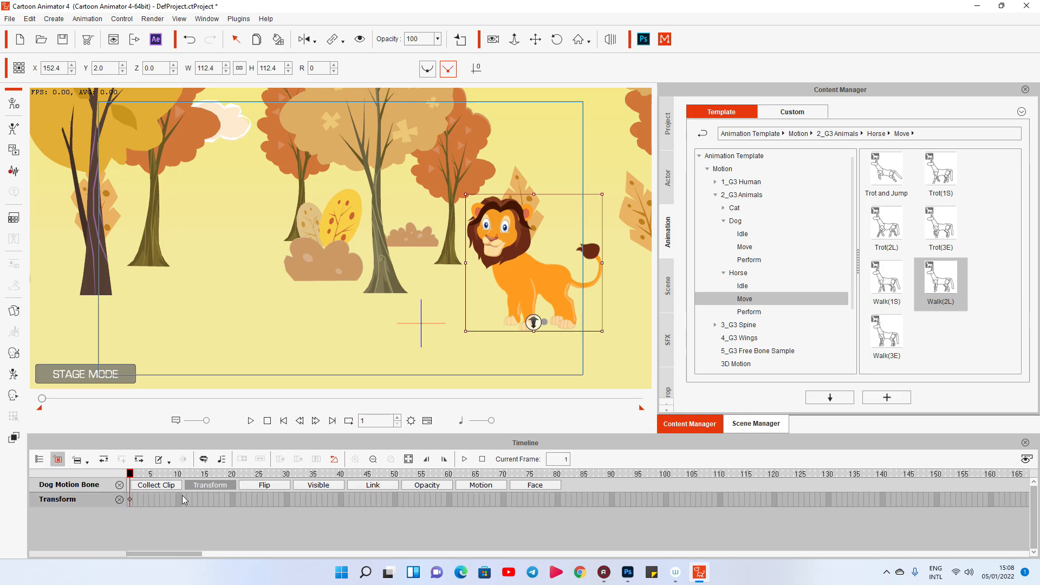
{"action": "left_click", "coordinate": [480, 485]}
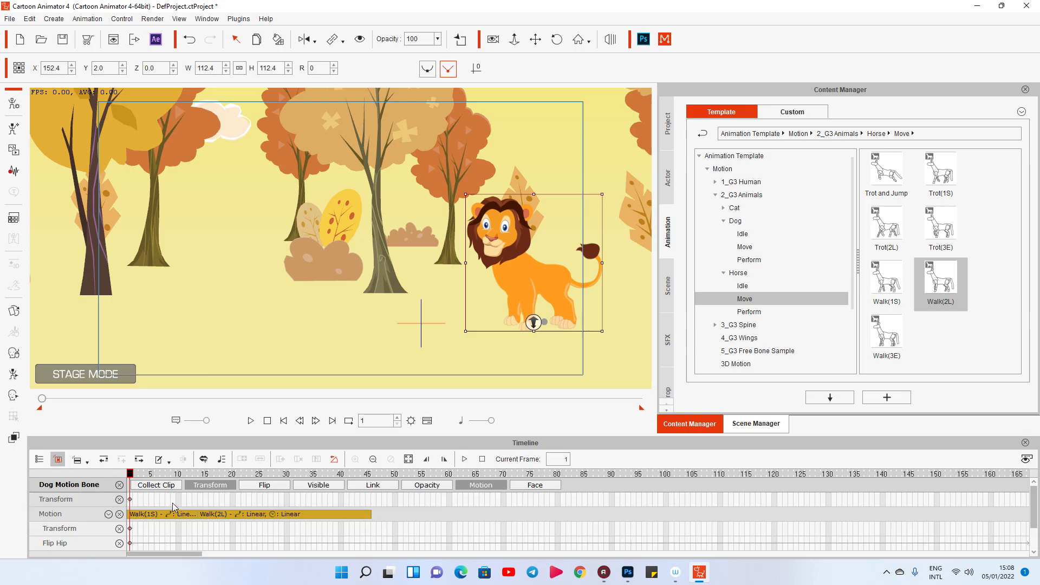
Scrub to frame 9 and add a Transform key for the lion there.
{"action": "left_click_drag", "start_coordinate": [182, 474], "coordinate": [196, 482]}
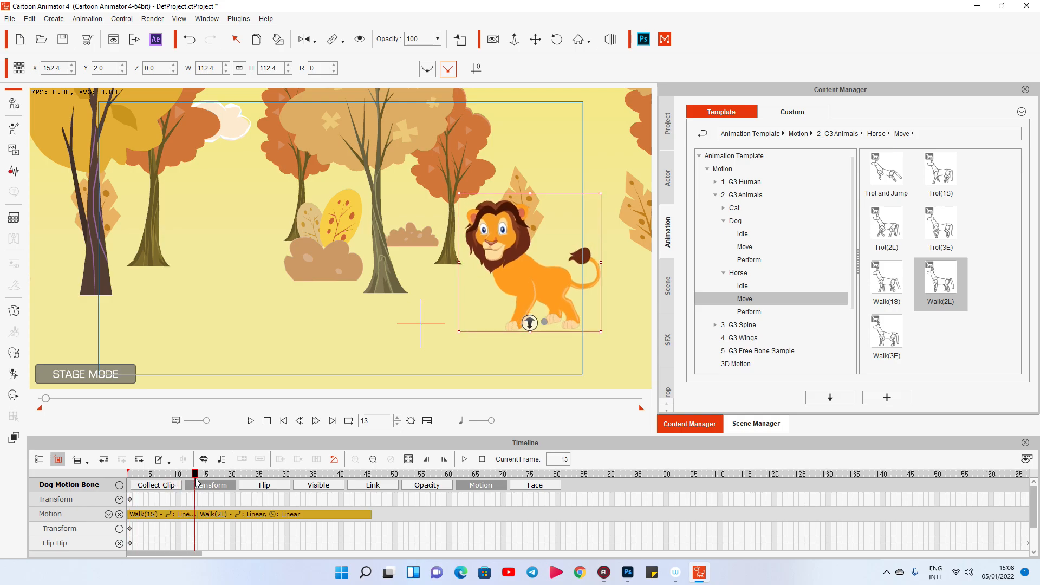
{"action": "mouse_move", "coordinate": [196, 482]}
{"action": "left_mouse_down"}
{"action": "mouse_move", "coordinate": [142, 478]}
{"action": "mouse_move", "coordinate": [187, 483]}
{"action": "mouse_move", "coordinate": [178, 485]}
{"action": "left_mouse_up"}
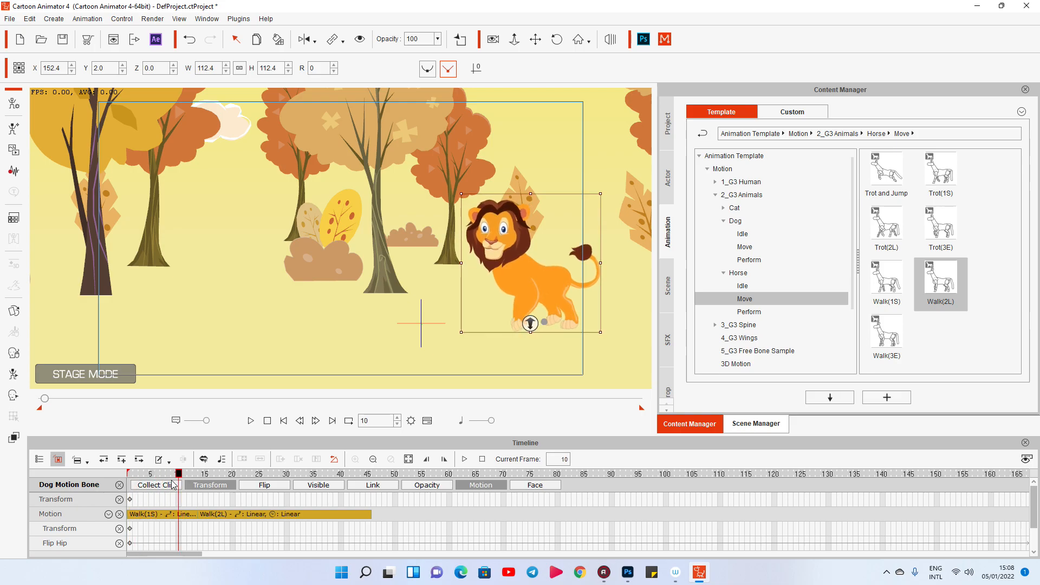
{"action": "left_click", "coordinate": [173, 477]}
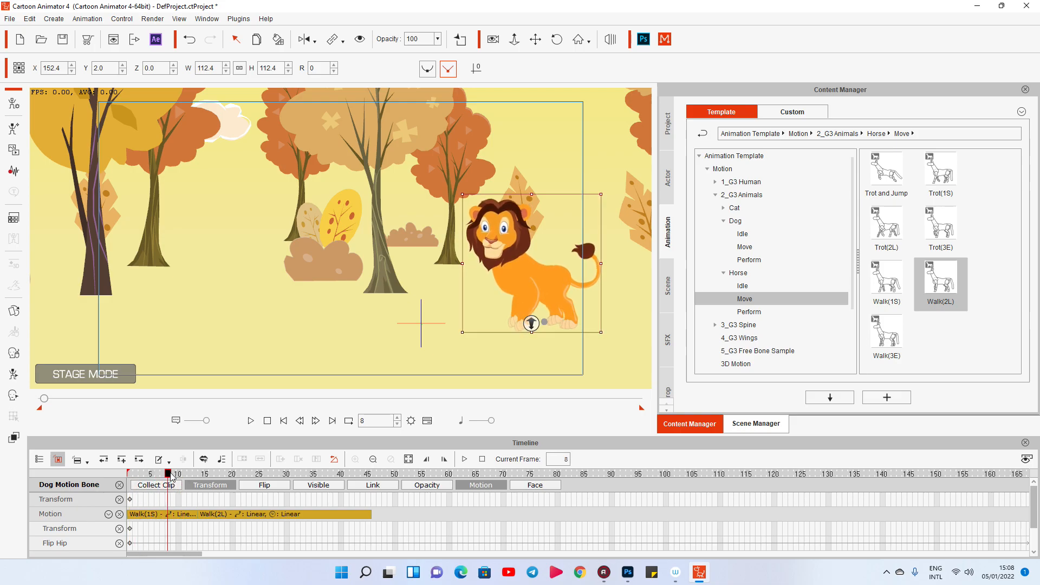
{"action": "double_click", "coordinate": [174, 500]}
Extend the lion's Walk(2L) motion clip to about frame 107.
{"action": "left_click_drag", "start_coordinate": [173, 475], "coordinate": [347, 509]}
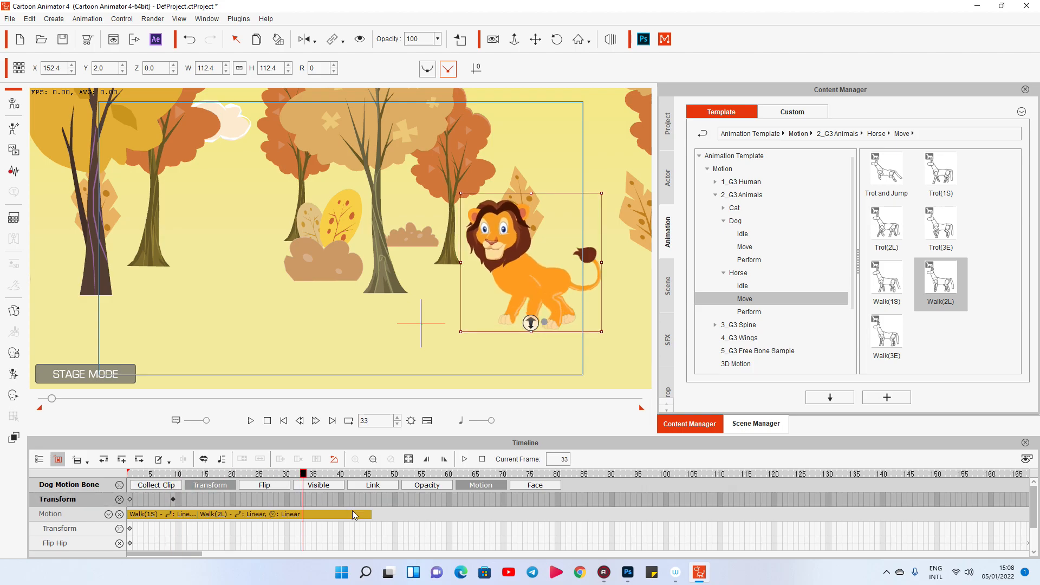
{"action": "left_click", "coordinate": [357, 514]}
{"action": "left_click_drag", "start_coordinate": [368, 515], "coordinate": [705, 515]}
At frame 107, move the lion to the far side of the scene at about X -259.7, Y -2.7 and preview the walk.
{"action": "left_click", "coordinate": [703, 502]}
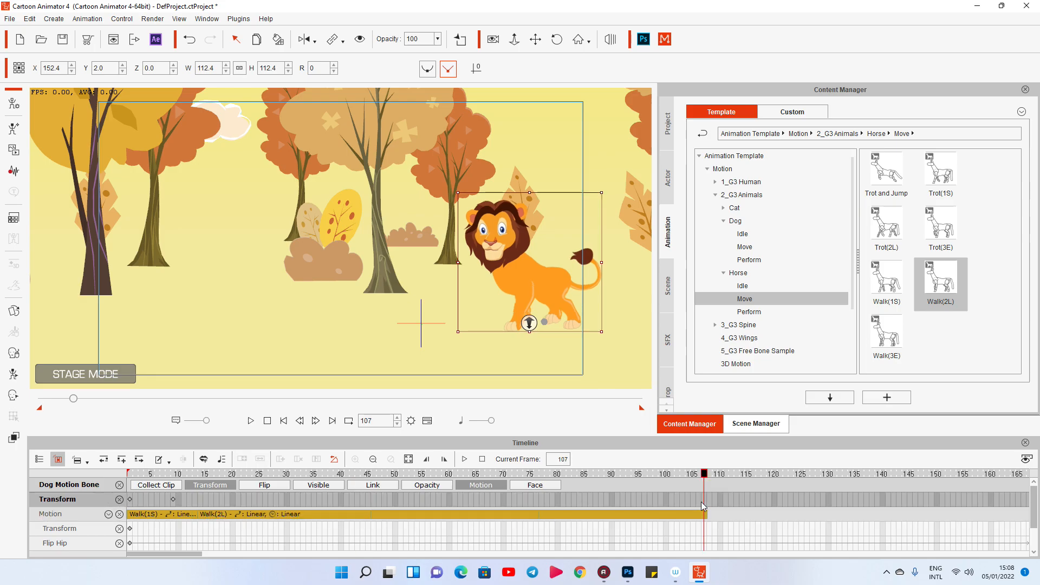
{"action": "left_click_drag", "start_coordinate": [529, 323], "coordinate": [225, 288]}
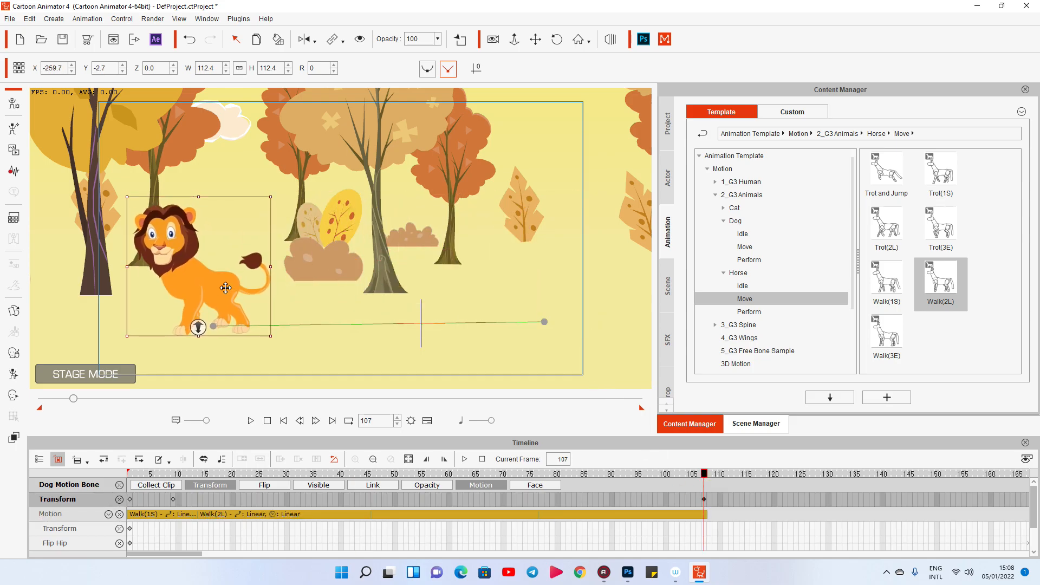
{"action": "left_click", "coordinate": [251, 422]}
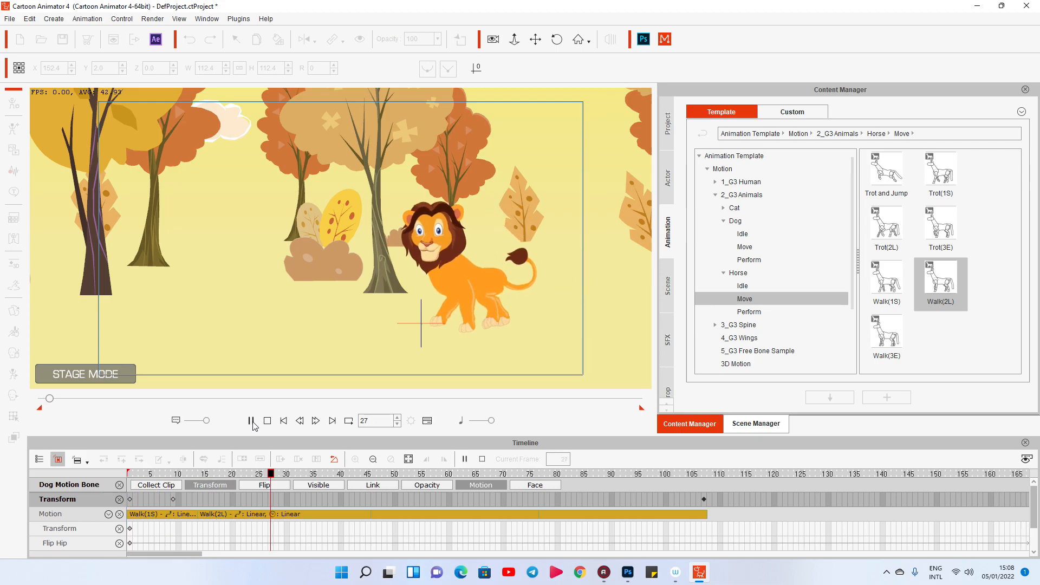
{"action": "key", "text": "space"}
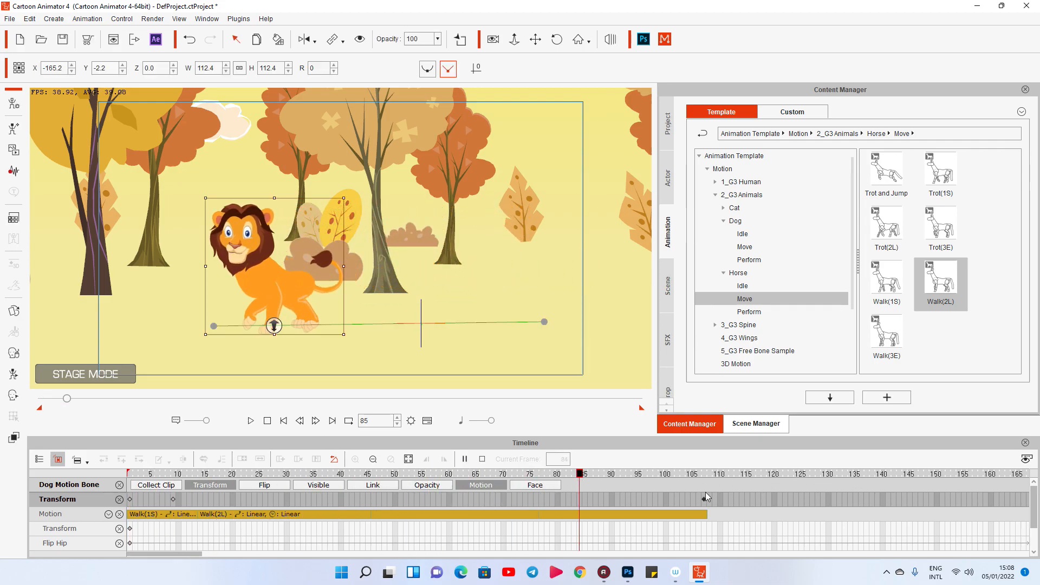
Try repositioning the lion at frame 85 to about X 3.3, Y 1.8 and undo the move.
{"action": "left_click_drag", "start_coordinate": [307, 283], "coordinate": [427, 279]}
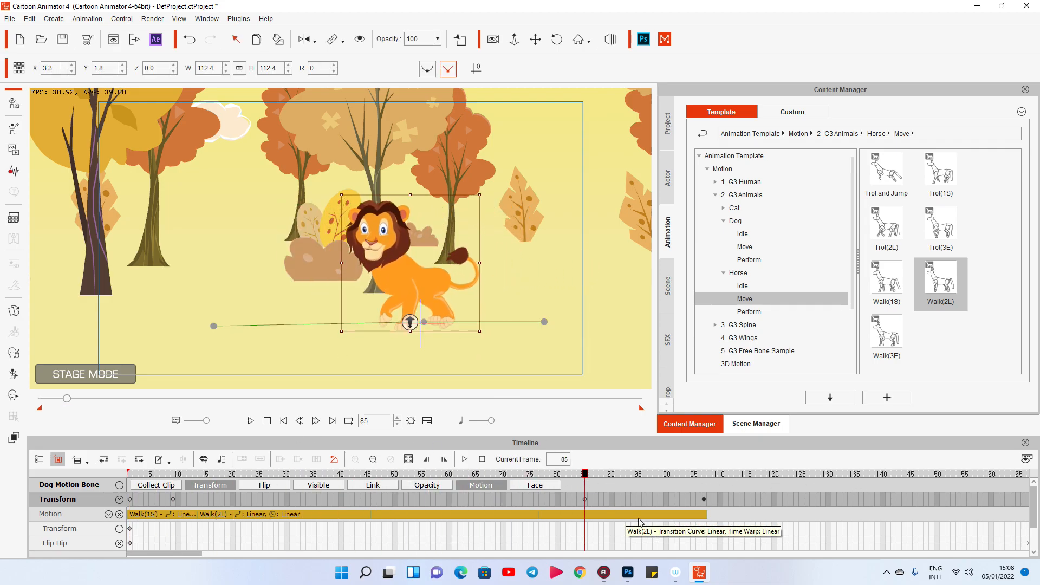
{"action": "key", "text": "ctrl+z"}
At the frame 107 Transform key, move the lion to mid-scene at about X 1.3, Y 2.6 and preview the walk.
{"action": "left_click", "coordinate": [703, 500]}
{"action": "left_click_drag", "start_coordinate": [197, 333], "coordinate": [405, 333]}
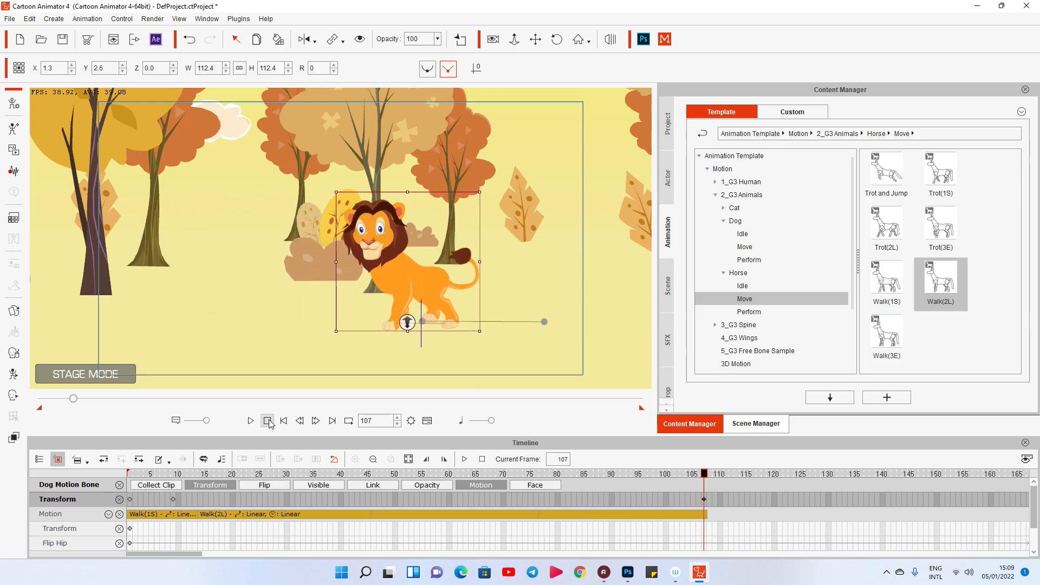
{"action": "left_click", "coordinate": [250, 420]}
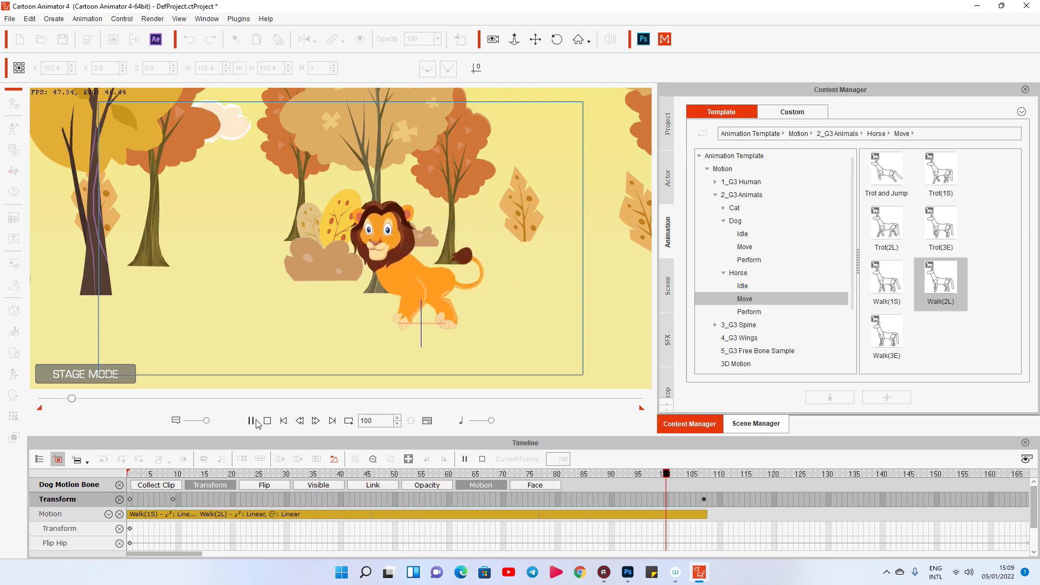
{"action": "left_click", "coordinate": [254, 421]}
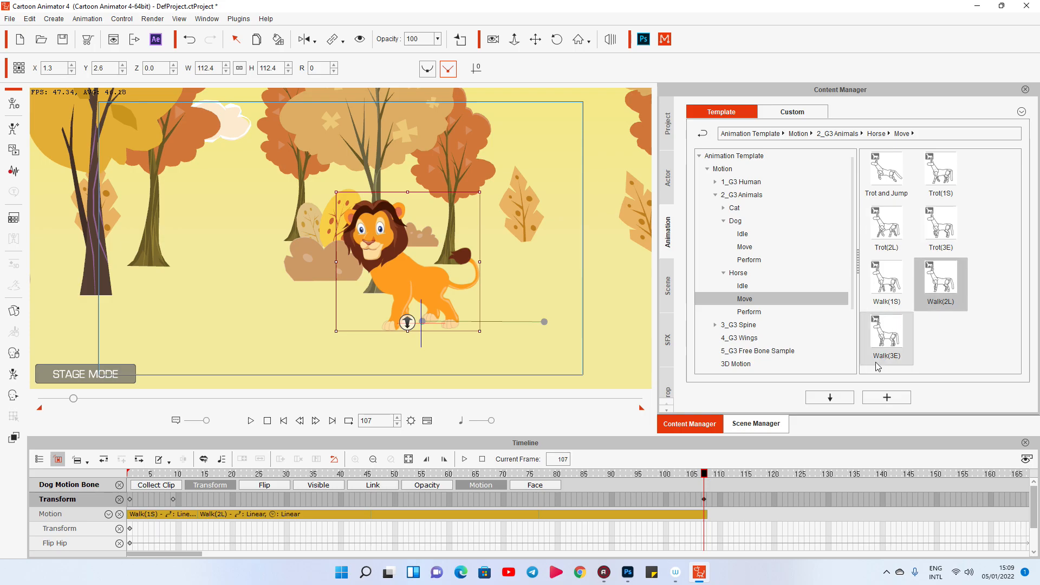
Apply the Horse Walk(3E) motion to the lion at frame 107 and play it back.
{"action": "left_click_drag", "start_coordinate": [887, 345], "coordinate": [476, 325]}
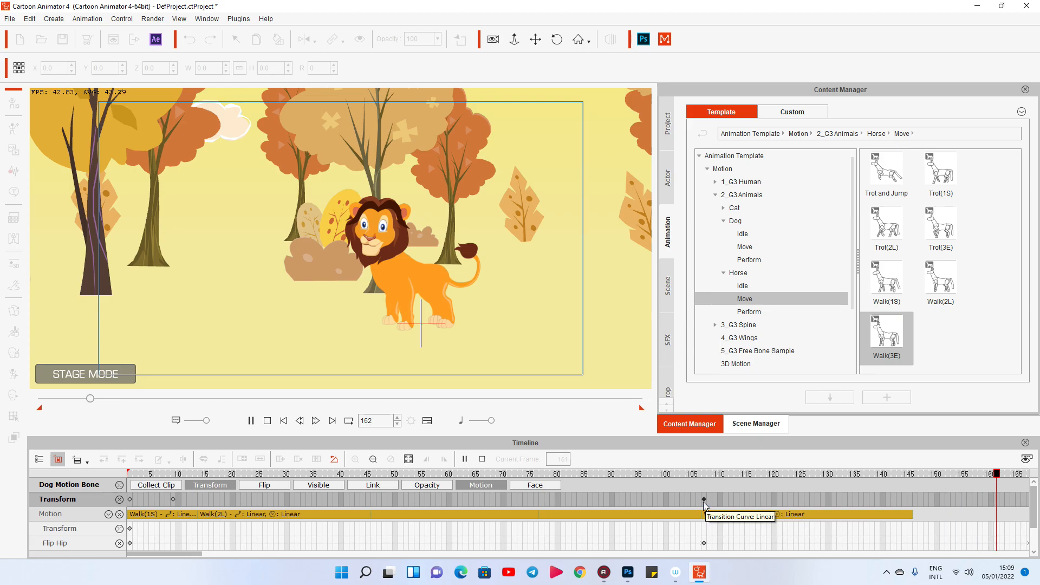
{"action": "key", "text": "space"}
{"action": "key", "text": "space"}
Move the lion's frame 107 Transform key to frame 122, within the Walk(3E) clip.
{"action": "left_click_drag", "start_coordinate": [268, 550], "coordinate": [215, 551]}
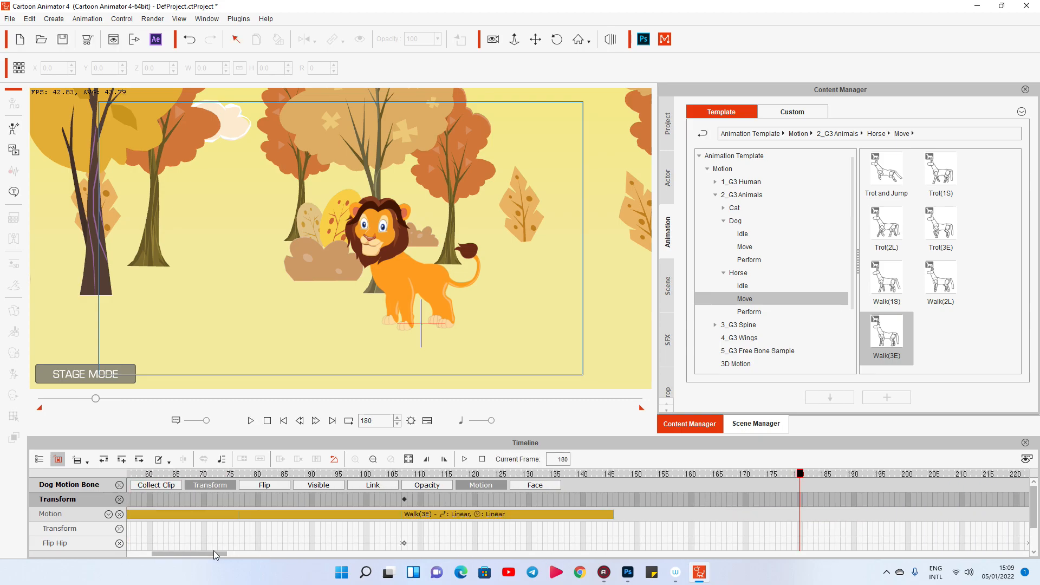
{"action": "left_click_drag", "start_coordinate": [378, 477], "coordinate": [449, 481]}
{"action": "left_click", "coordinate": [365, 499]}
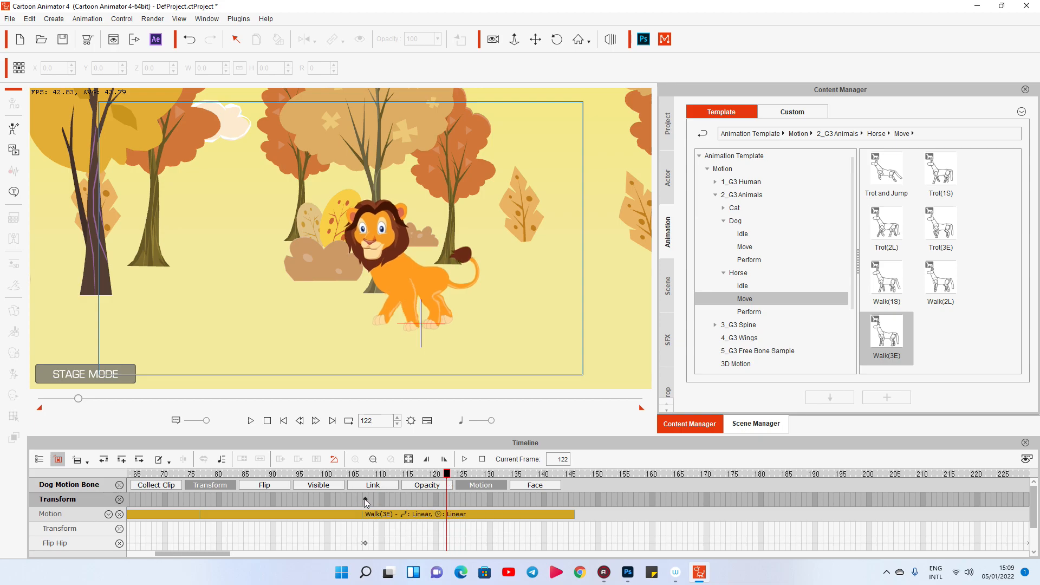
{"action": "left_click", "coordinate": [446, 499]}
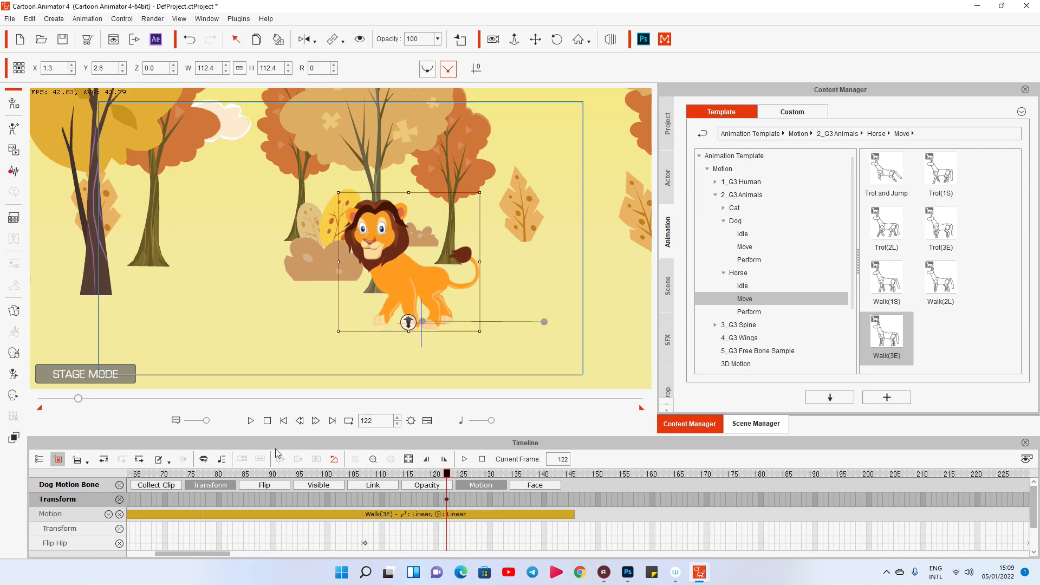
Preview the full walk with its ending and return the playhead to frame 1.
{"action": "left_click", "coordinate": [249, 421]}
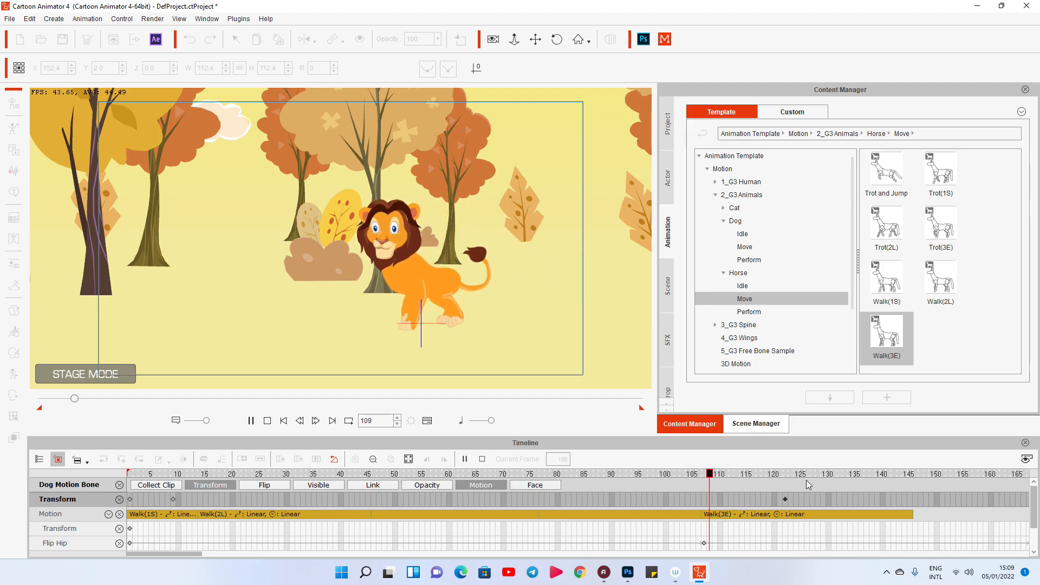
{"action": "key", "text": "space"}
{"action": "left_click_drag", "start_coordinate": [635, 477], "coordinate": [97, 478]}
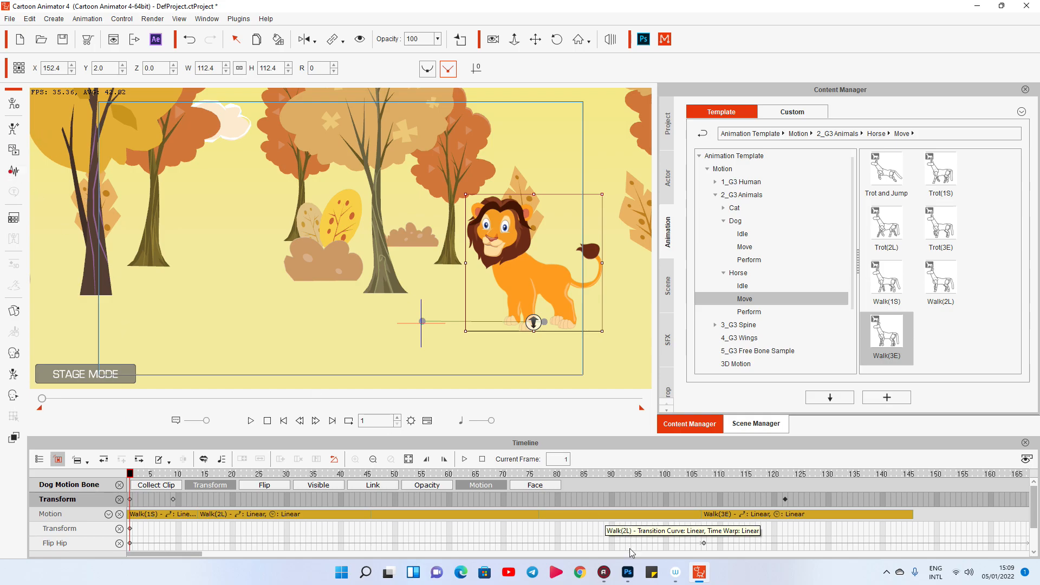
Switch to Google Chrome and open a browser window with a user profile.
{"action": "left_click", "coordinate": [581, 574]}
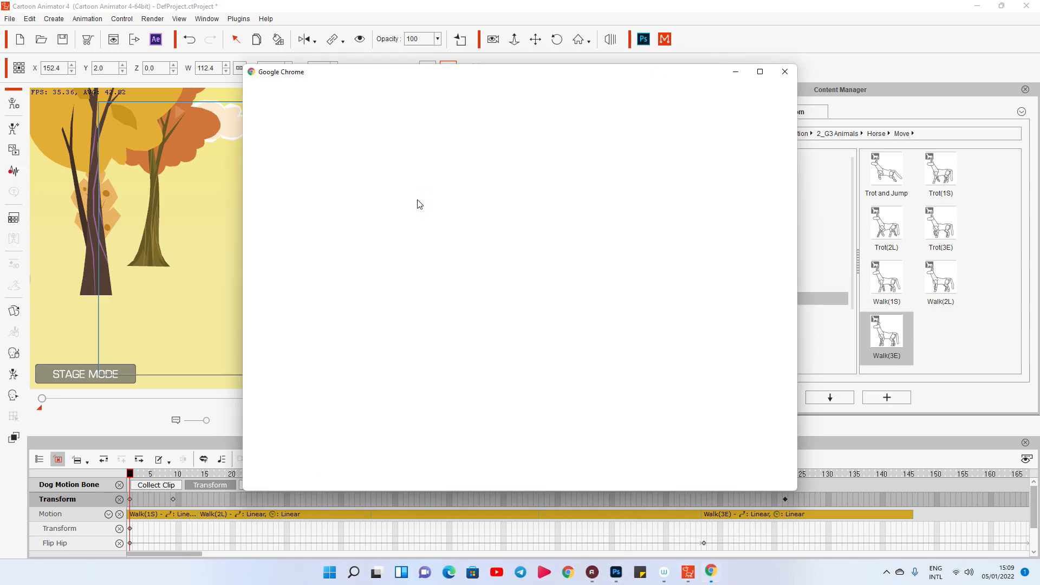
{"action": "left_click", "coordinate": [392, 290]}
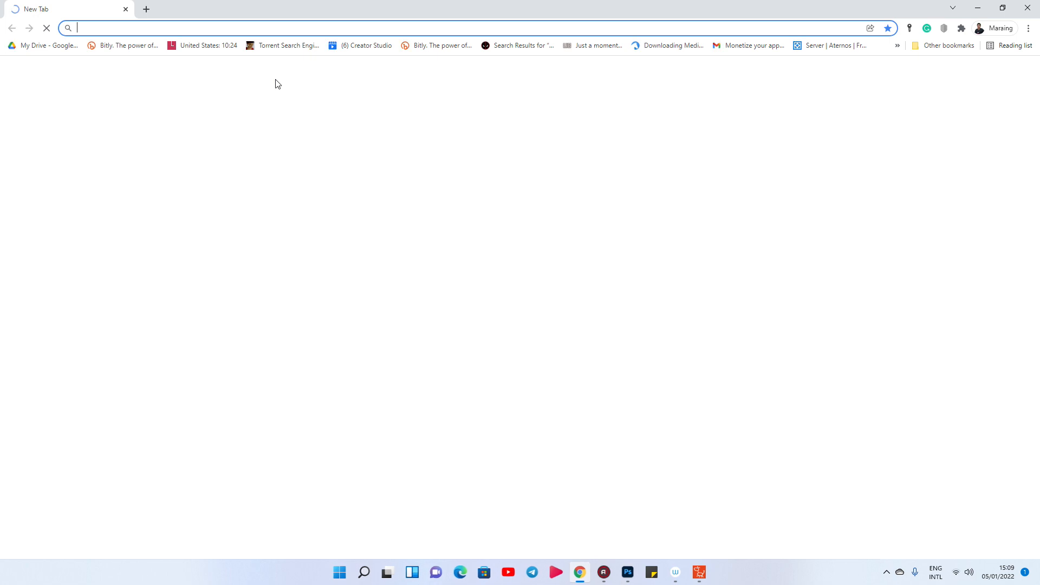
{"action": "type", "text": "lio"}
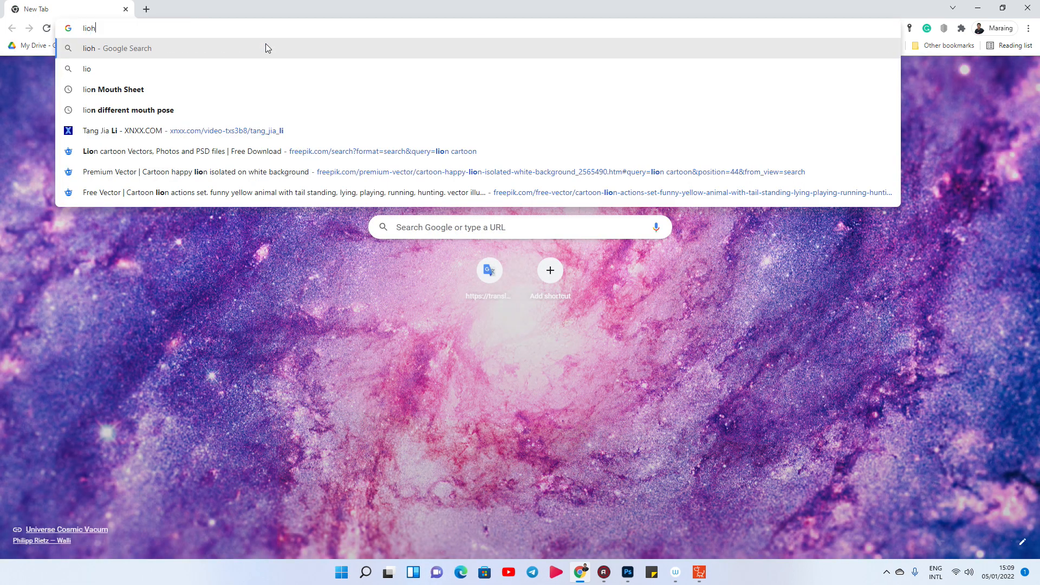
{"action": "type", "text": "n"}
{"action": "key", "text": "Return"}
Search Google for "lion" alone, without the suggested completion.
{"action": "left_click", "coordinate": [213, 32]}
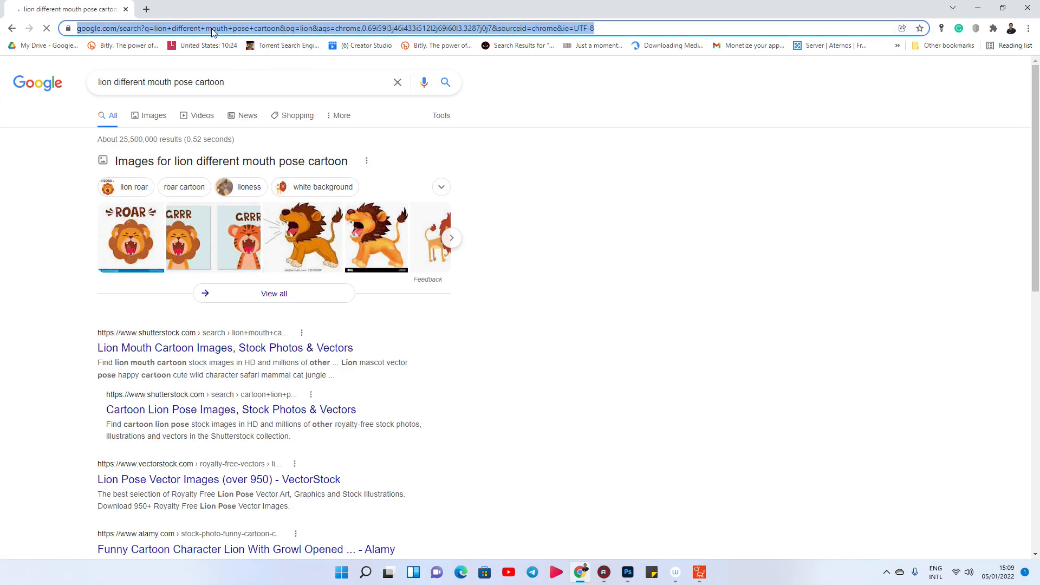
{"action": "type", "text": "lin"}
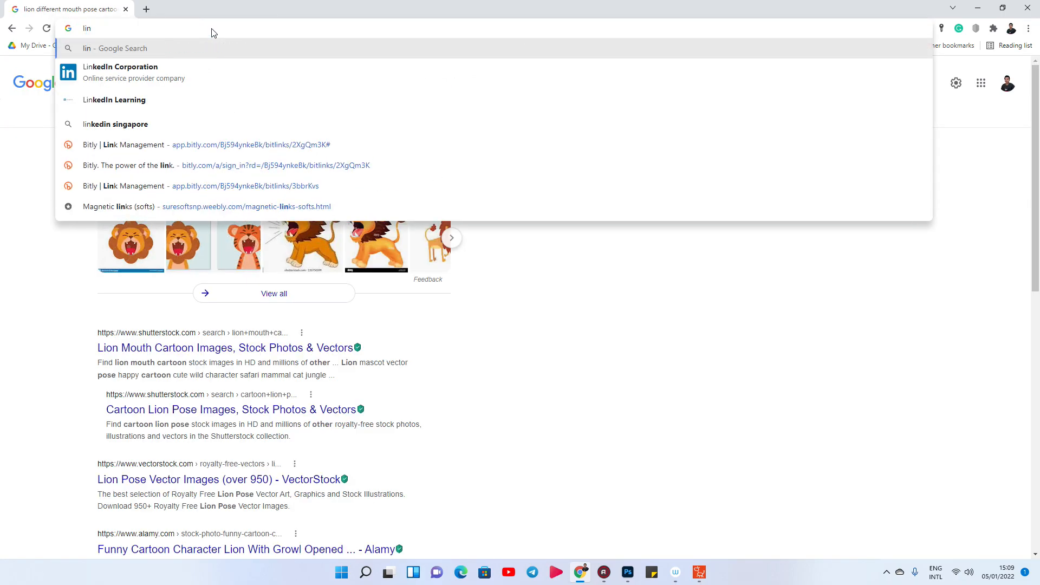
{"action": "type", "text": "o"}
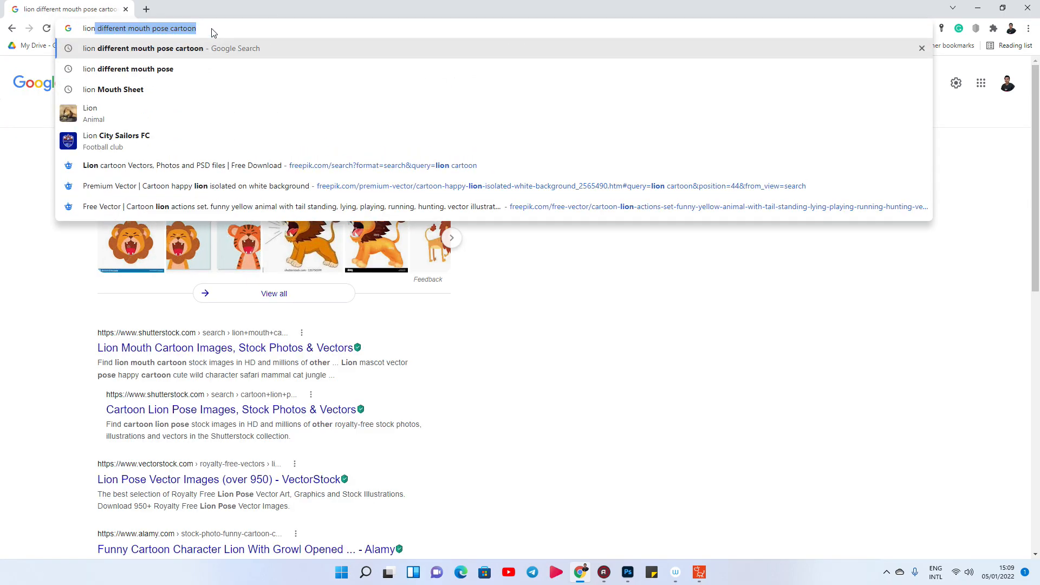
{"action": "key", "text": "Delete"}
{"action": "key", "text": "Return"}
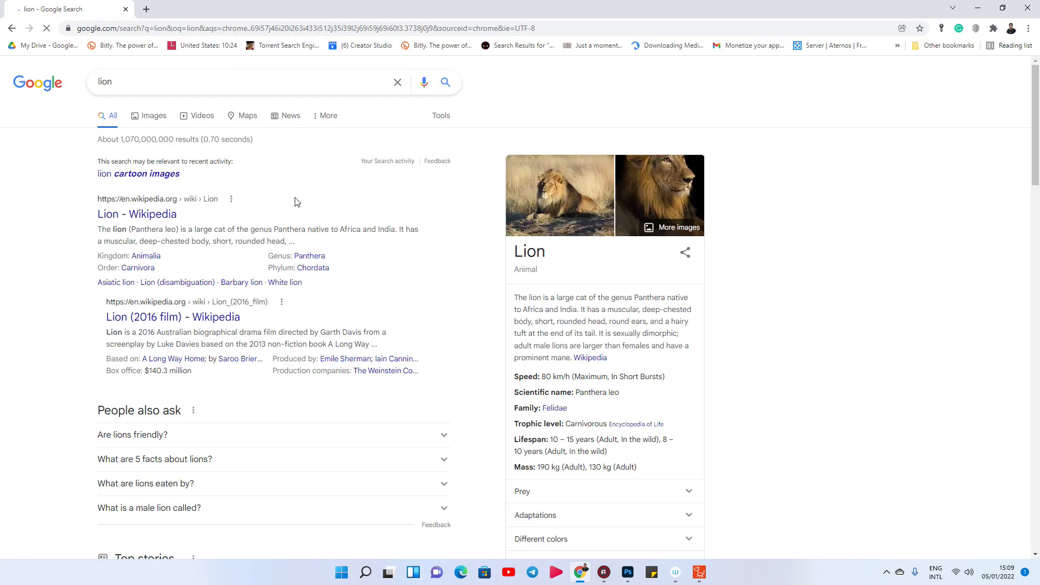
Copy the lion description up to "and a hairy" from the search result and give it to the lion as text-to-speech in Cartoon Animator 4.
{"action": "left_click_drag", "start_coordinate": [515, 382], "coordinate": [679, 405]}
{"action": "key", "text": "ctrl+c"}
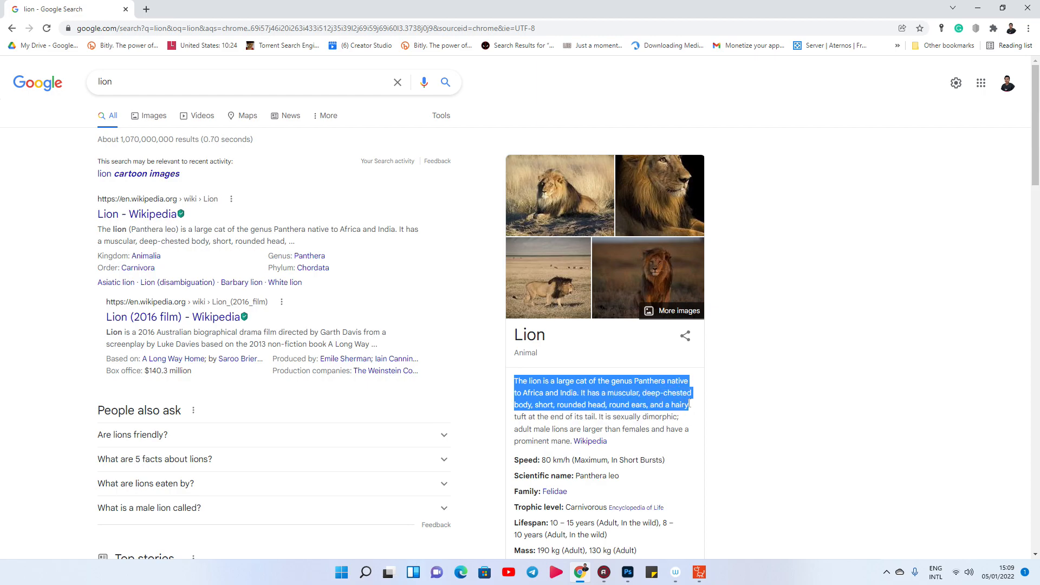
{"action": "key", "text": "alt+Tab"}
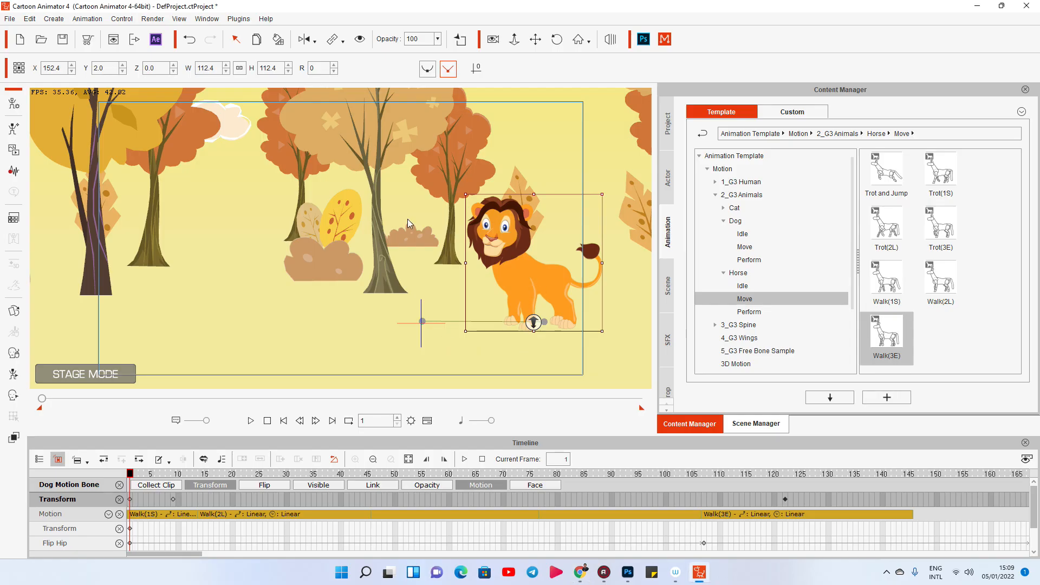
{"action": "left_click", "coordinate": [17, 176]}
{"action": "left_click", "coordinate": [512, 266]}
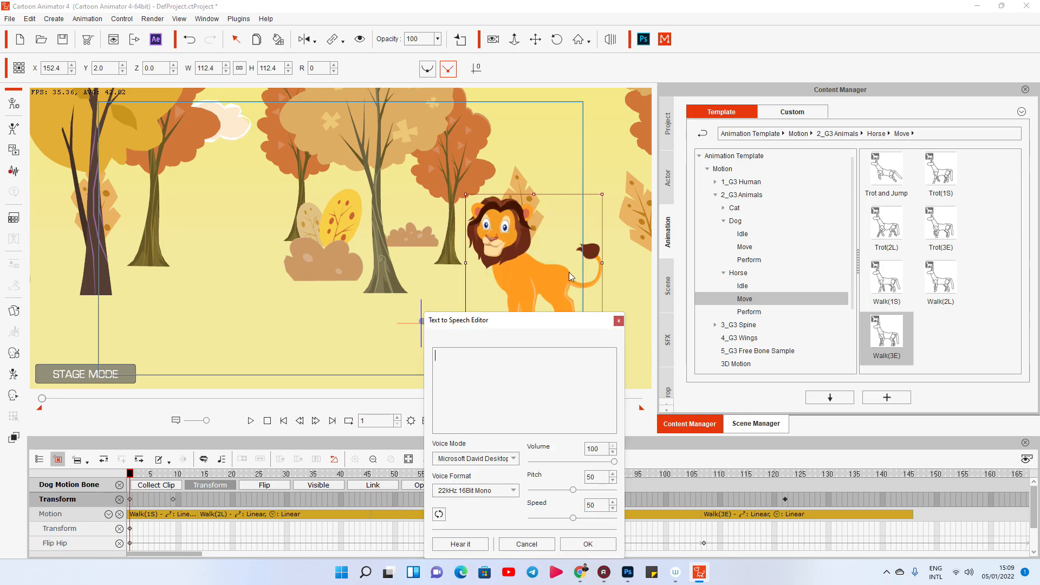
{"action": "key", "text": "ctrl+v"}
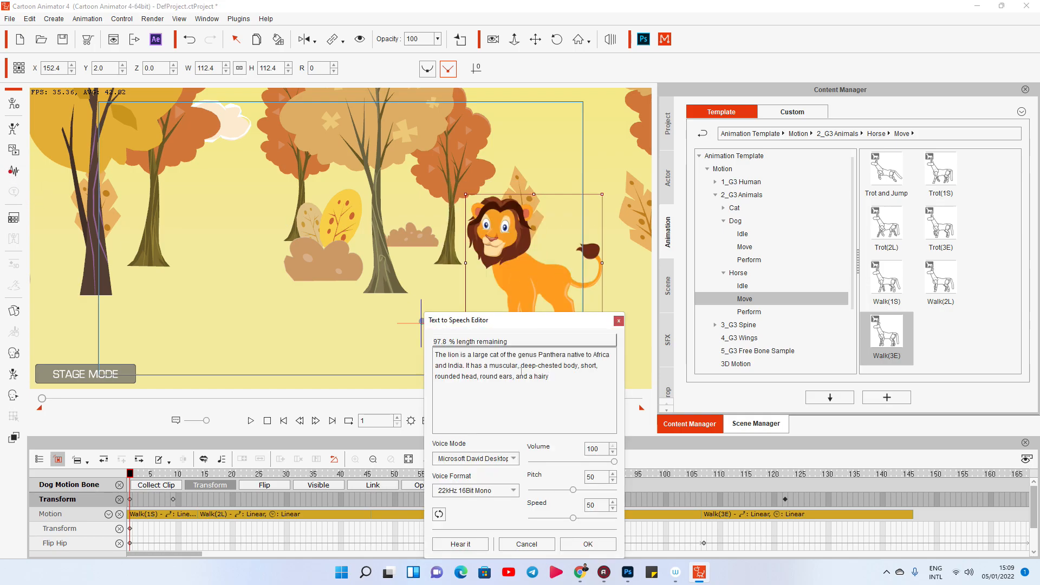
{"action": "left_click", "coordinate": [588, 544]}
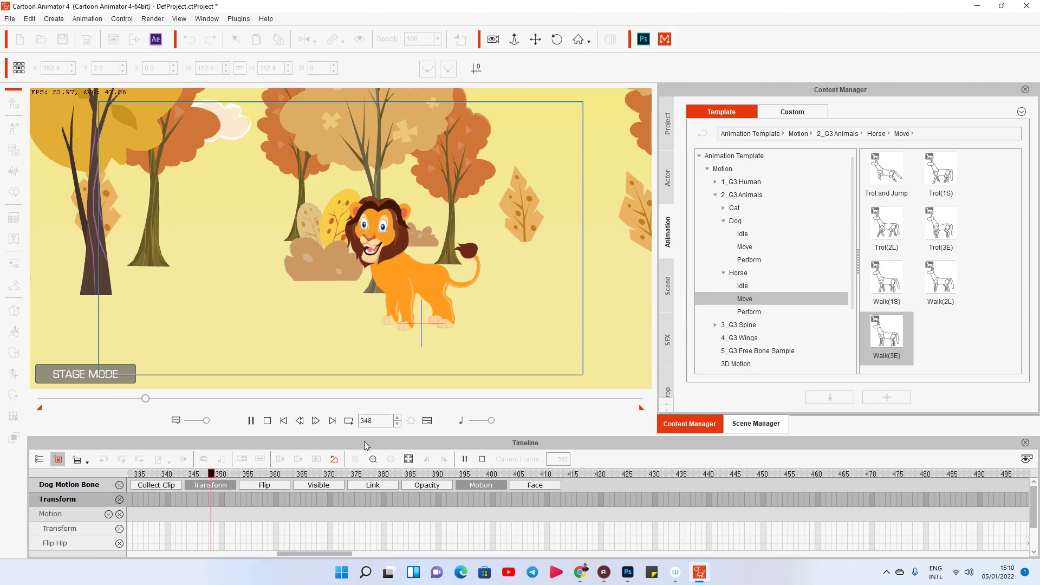
Play back the lion's speech and lip movement, and return the playhead to frame 1.
{"action": "key", "text": "space"}
{"action": "key", "text": "space"}
{"action": "left_click", "coordinate": [268, 421]}
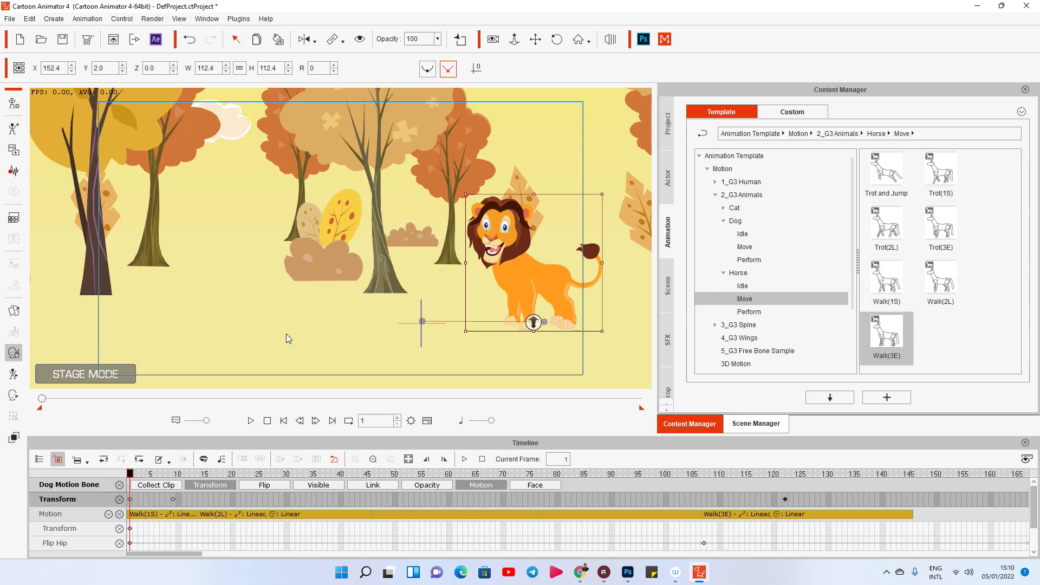
Open Face Puppet for the lion, choose the second full face control preset and preview its head movement.
{"action": "left_click", "coordinate": [741, 193]}
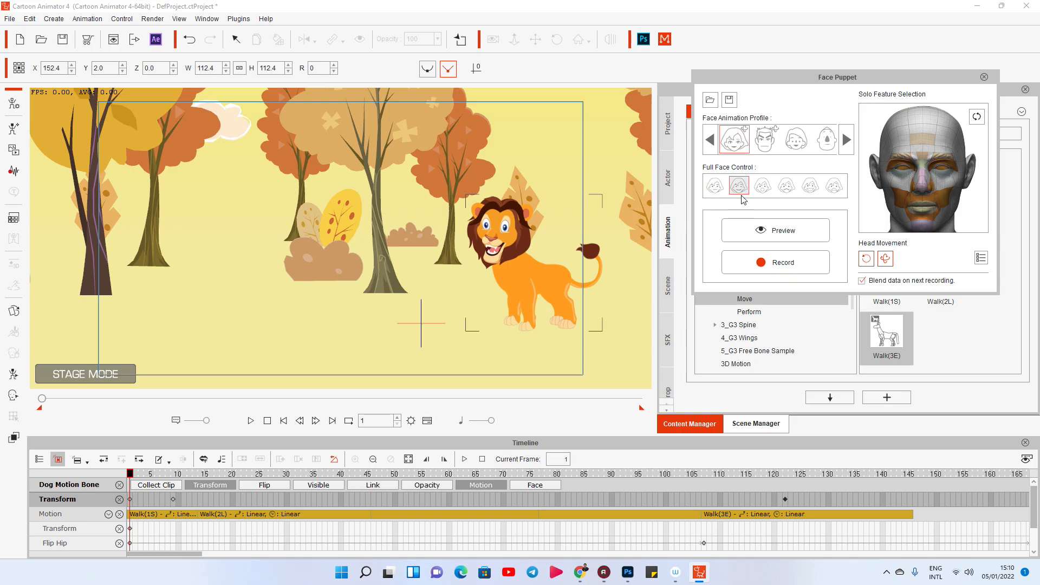
{"action": "left_click", "coordinate": [779, 232]}
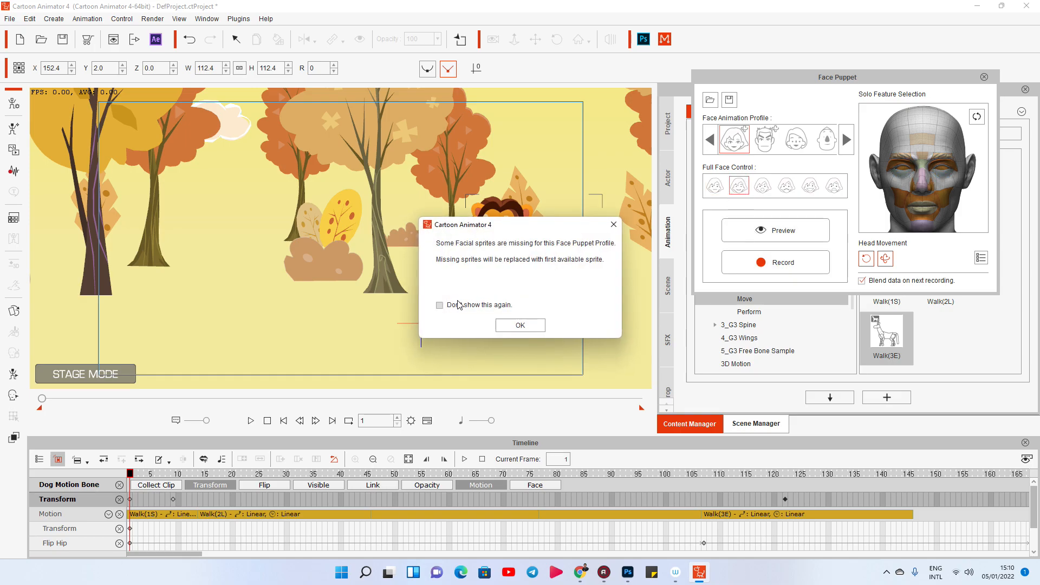
{"action": "left_click", "coordinate": [520, 326]}
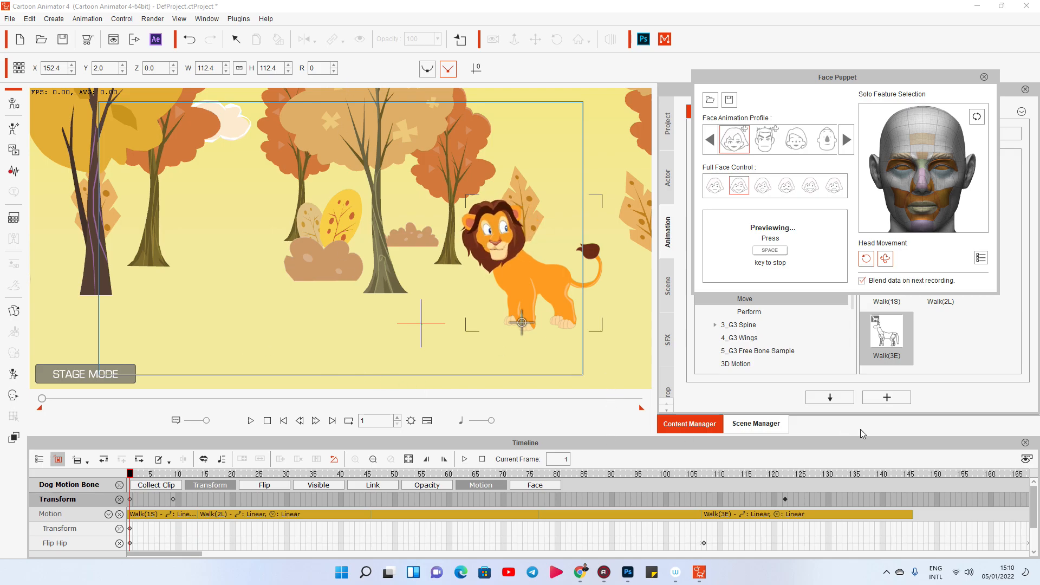
{"action": "key", "text": "space"}
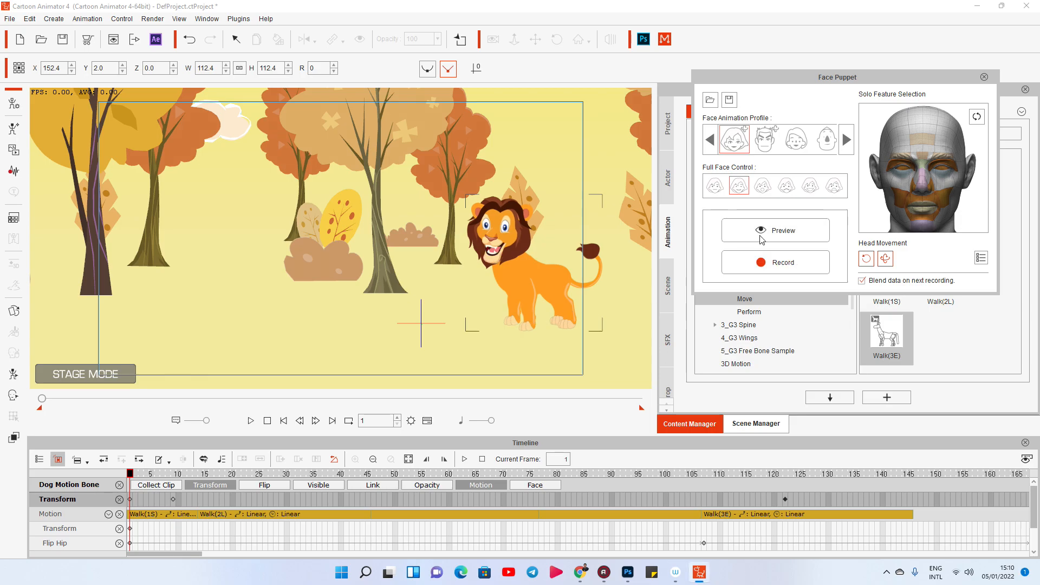
Record a Face Puppet performance for the lion up to frame 366 and return the playhead to frame 1.
{"action": "left_click", "coordinate": [537, 325]}
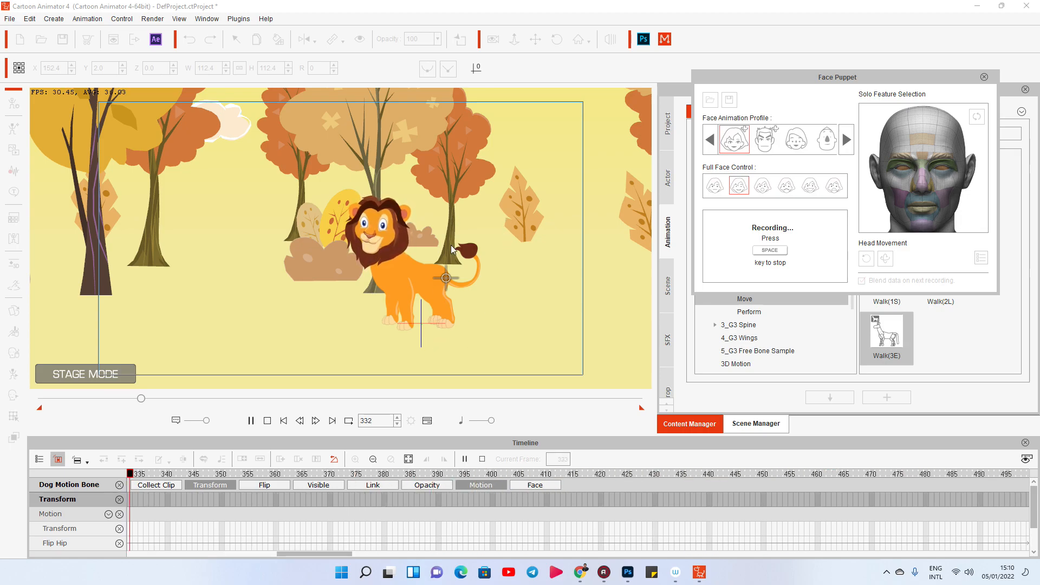
{"action": "key", "text": "space"}
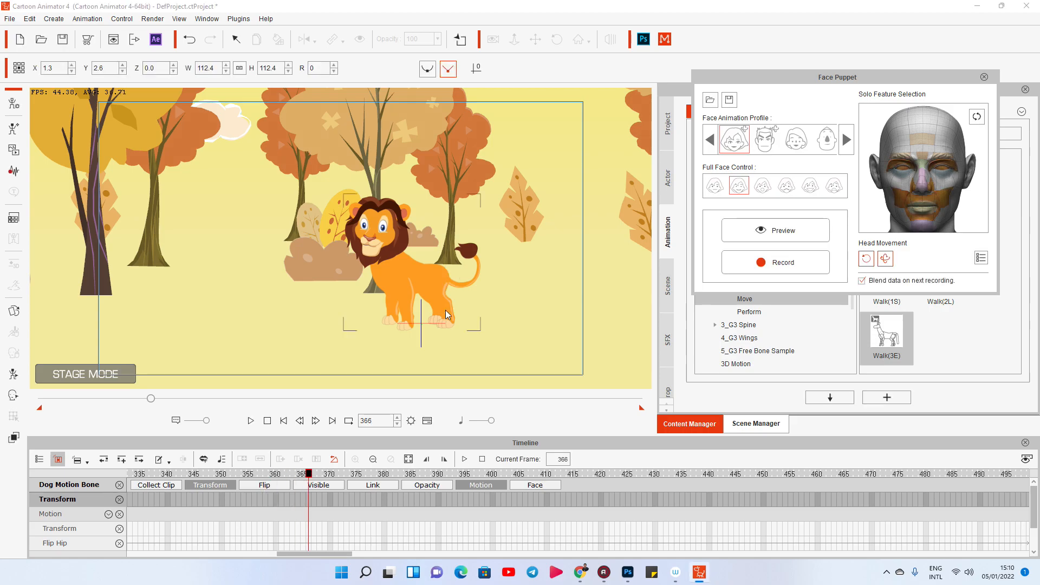
{"action": "left_click", "coordinate": [267, 419]}
Play back the recorded facial animation, mark frame 366 as the end of the playback range and return to frame 1.
{"action": "key", "text": "space"}
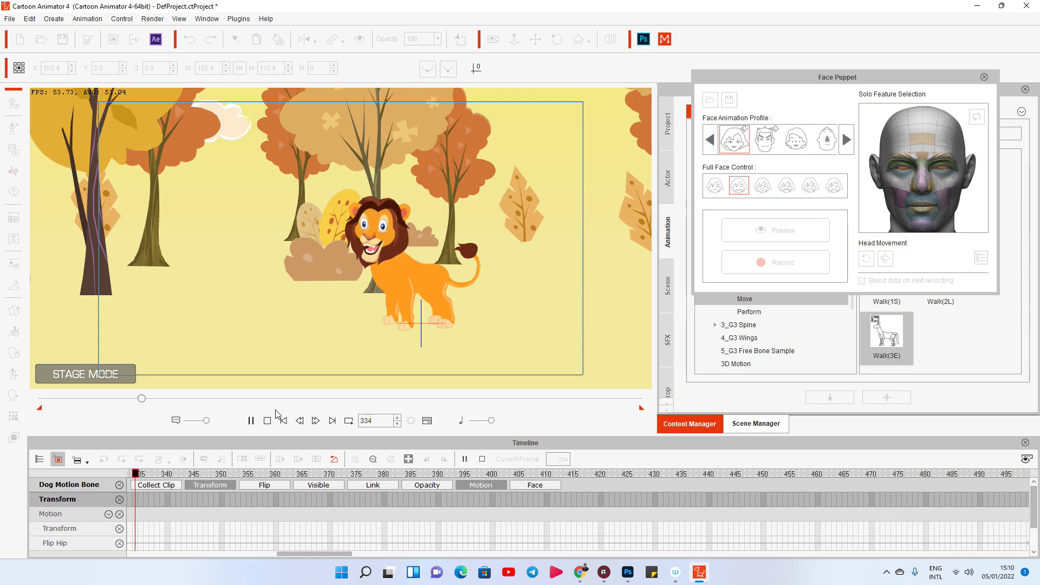
{"action": "key", "text": "space"}
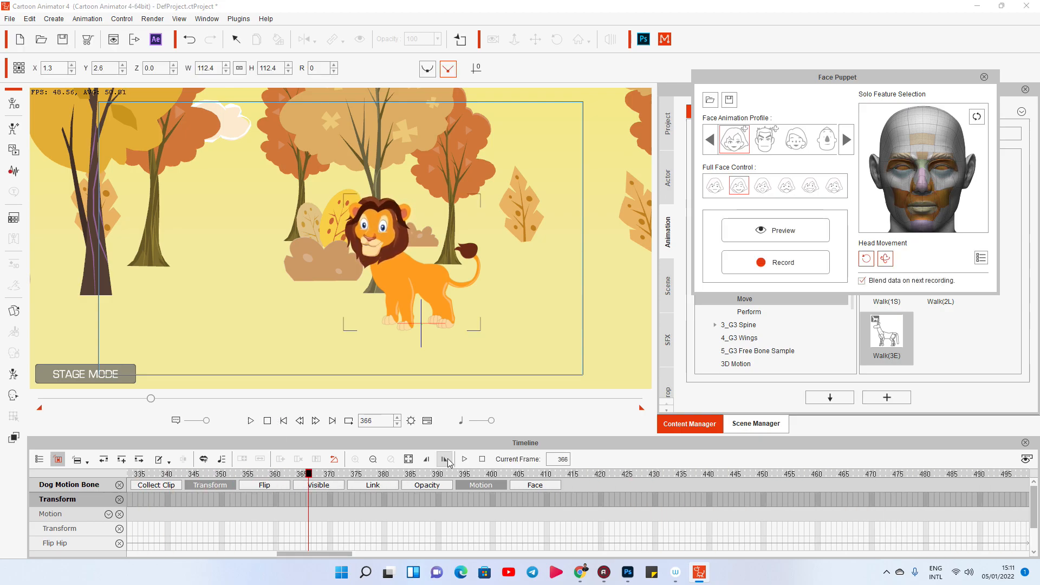
{"action": "left_click", "coordinate": [267, 421]}
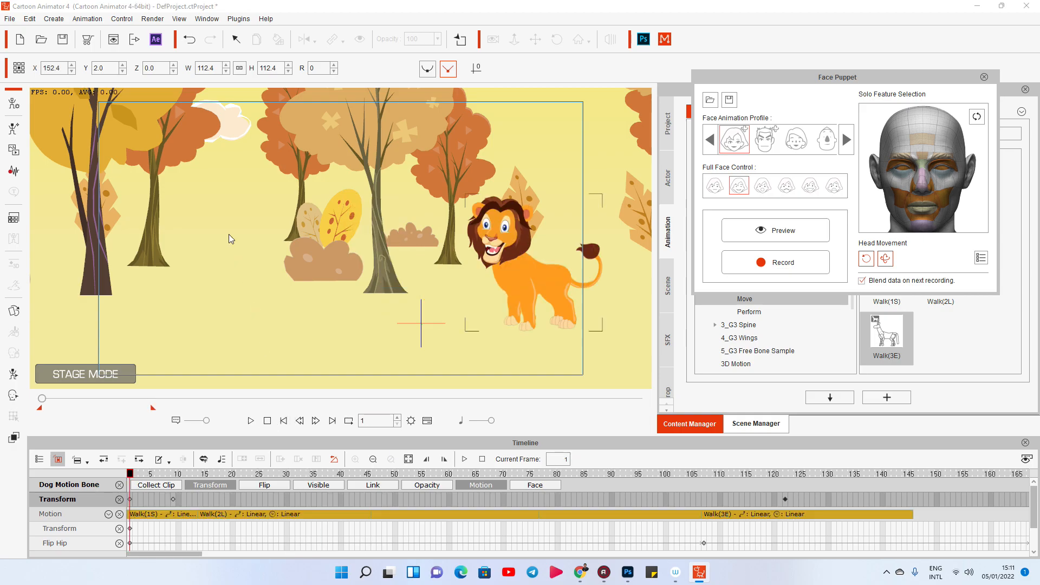
Show the project's Camera track in the timeline and close the Face Puppet.
{"action": "left_click", "coordinate": [46, 462]}
{"action": "left_click", "coordinate": [76, 470]}
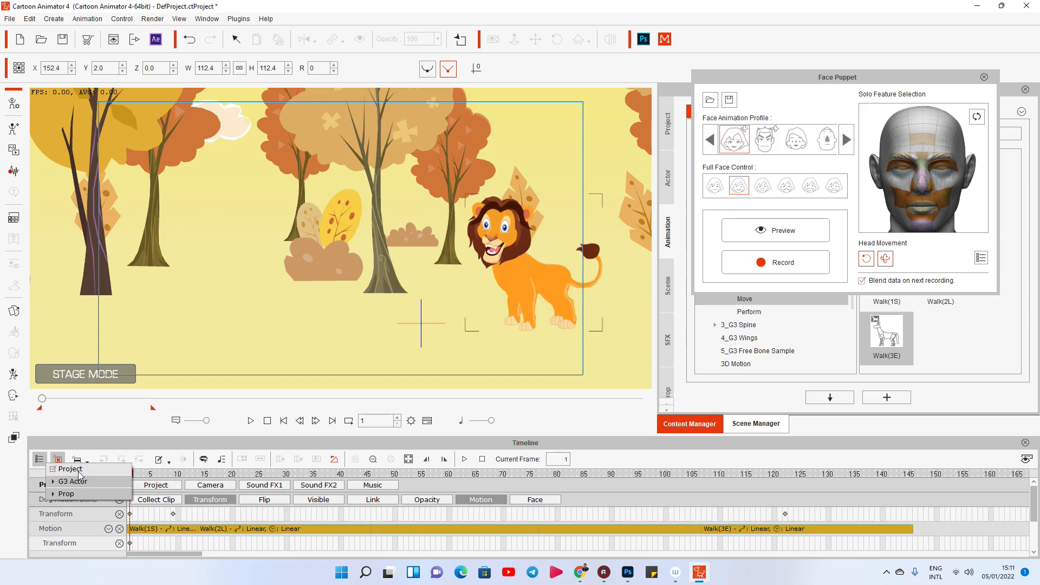
{"action": "left_click", "coordinate": [216, 485]}
{"action": "left_click_drag", "start_coordinate": [474, 312], "coordinate": [408, 314]}
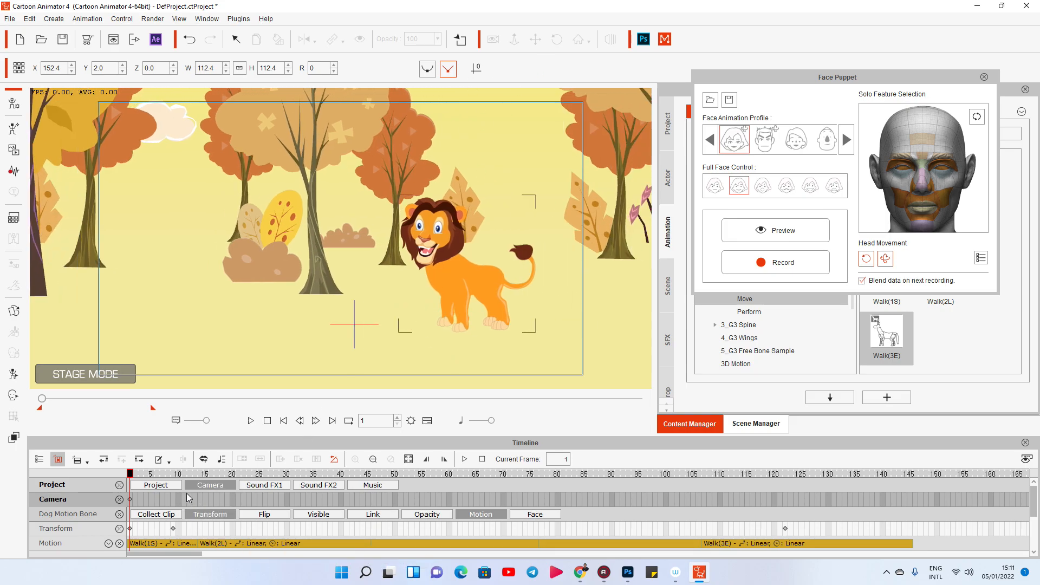
{"action": "left_click", "coordinate": [983, 77]}
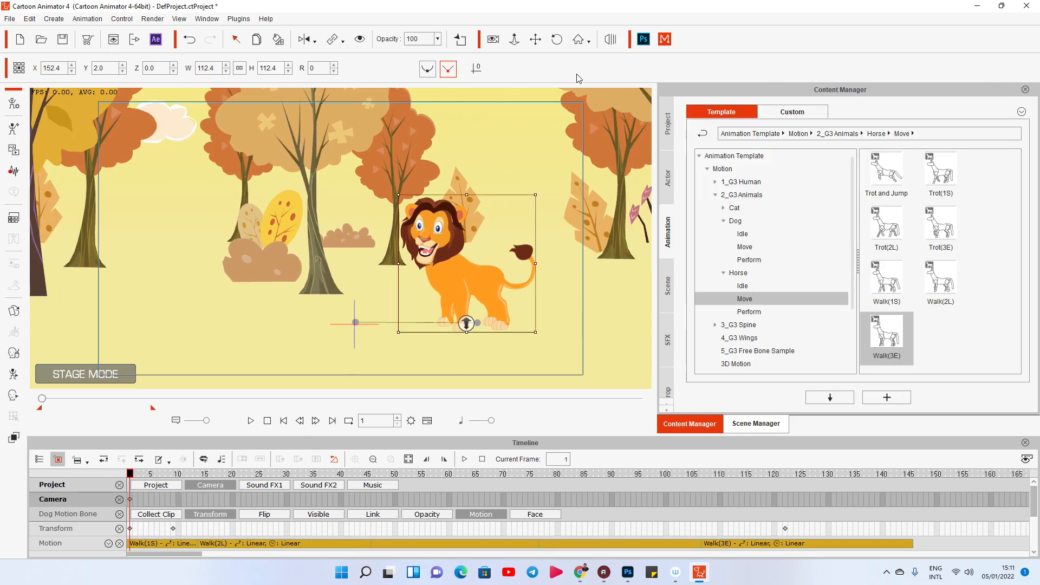
Turn on camera recording and zoom the opening shot in on the lion, with the camera at X 78.2, Y 75.3, Z 1246.2.
{"action": "left_click", "coordinate": [493, 40]}
{"action": "scroll", "coordinate": [441, 277], "scroll_direction": "up", "scroll_amount": 2}
{"action": "left_click_drag", "start_coordinate": [441, 276], "coordinate": [343, 264]}
{"action": "scroll", "coordinate": [344, 201], "scroll_direction": "up", "scroll_amount": 1}
Key a camera pan at frame 50 that follows the lion, with the camera at X 41.6, Y 73.0, Z 1246.2.
{"action": "key", "text": "space"}
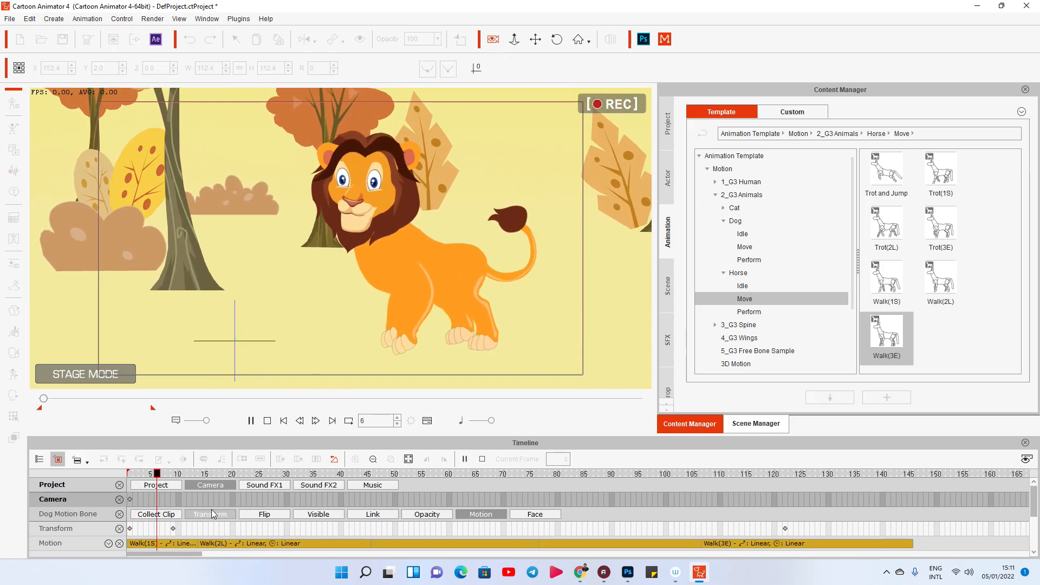
{"action": "key", "text": "space"}
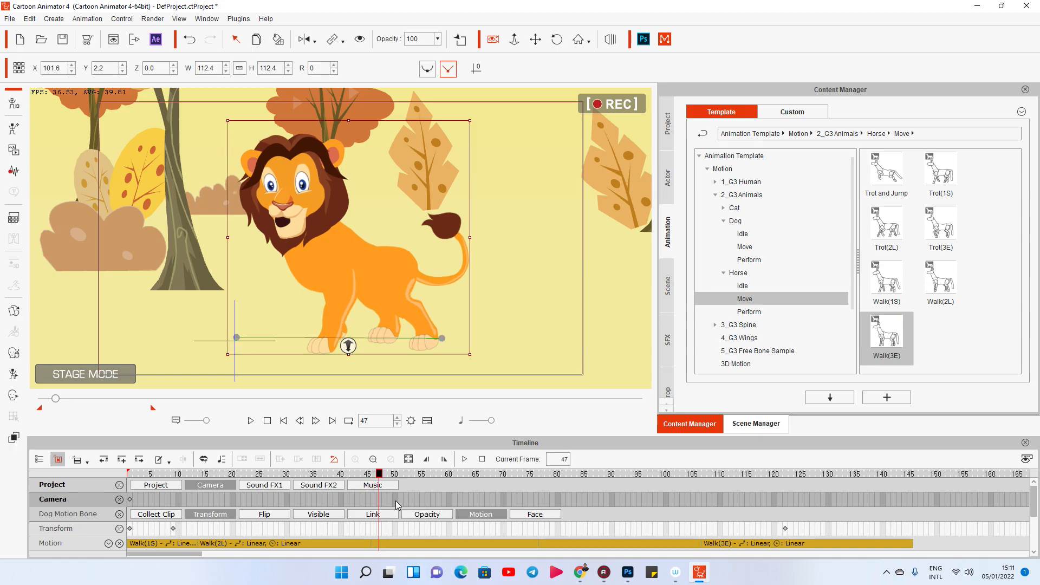
{"action": "left_click", "coordinate": [398, 504]}
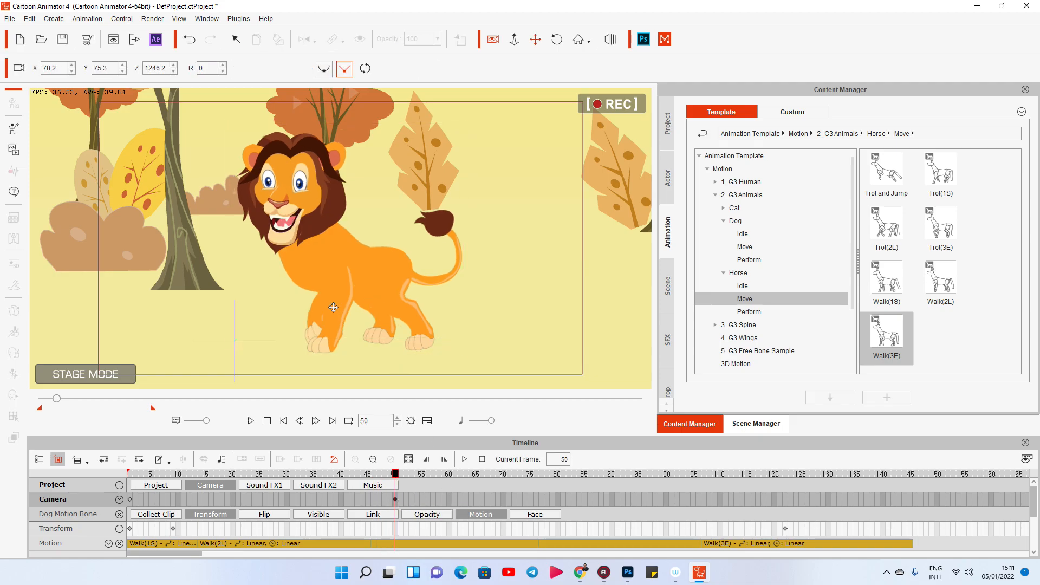
{"action": "key", "text": "space"}
Pan and widen the camera on the lion at frame 120, to X -18.5, Y 72.4, Z 1513.7.
{"action": "key", "text": "space"}
{"action": "left_click", "coordinate": [396, 501]}
{"action": "key", "text": "space"}
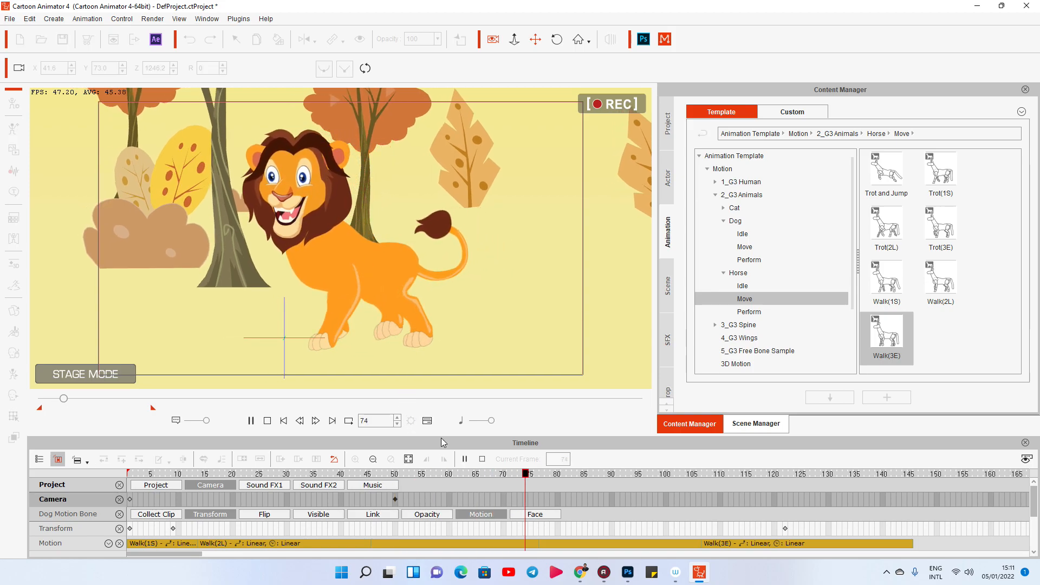
{"action": "left_click", "coordinate": [775, 504]}
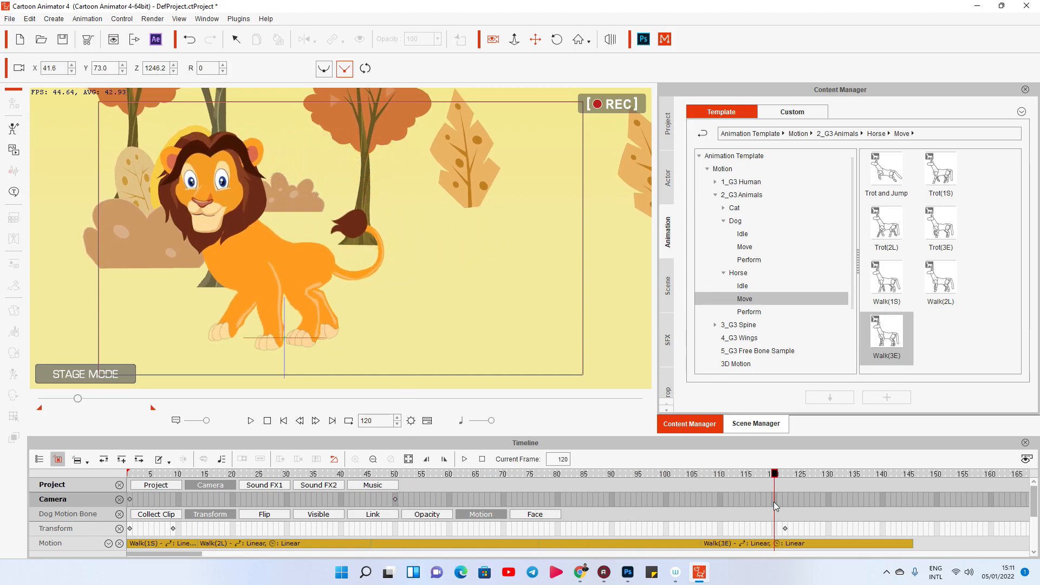
{"action": "left_click_drag", "start_coordinate": [363, 266], "coordinate": [423, 306]}
Replay from frame 50, add a holding camera key at frame 142 and cut closer at frame 143, to X -48.7, Y 93.9, Z 1183.7.
{"action": "left_click", "coordinate": [395, 499]}
{"action": "key", "text": "space"}
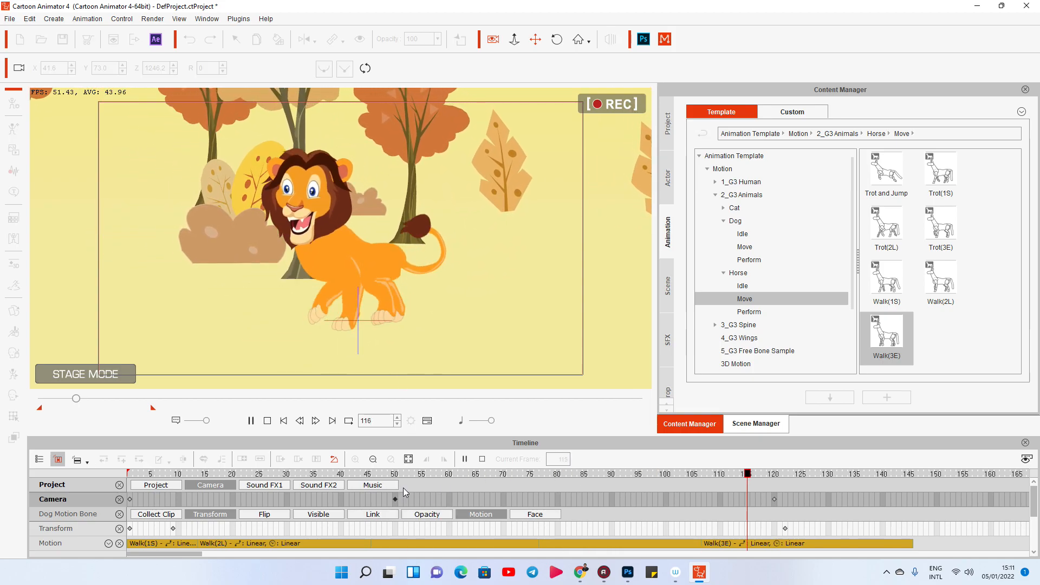
{"action": "left_click", "coordinate": [883, 474]}
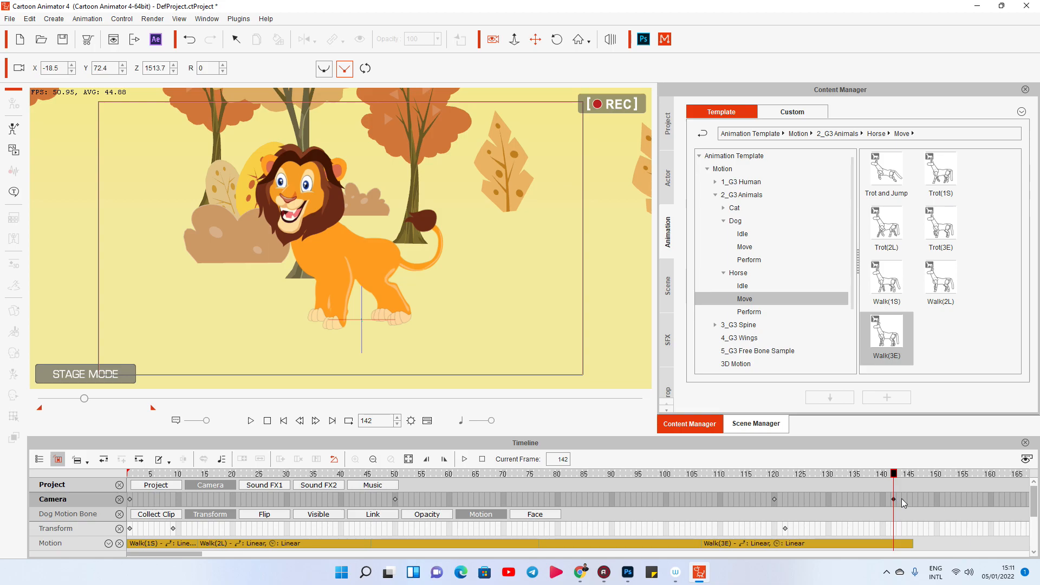
{"action": "scroll", "coordinate": [465, 223], "scroll_direction": "up", "scroll_amount": 3}
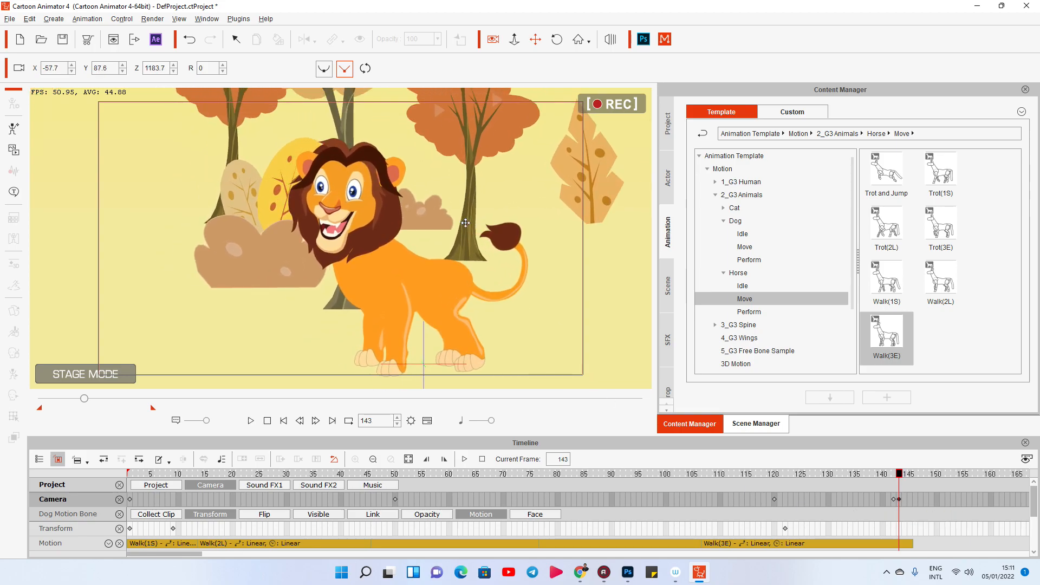
Add a holding camera key at frame 215 and cut in on the lion at frame 216, to X -39.5, Y 96.6, Z 933.7.
{"action": "key", "text": "space"}
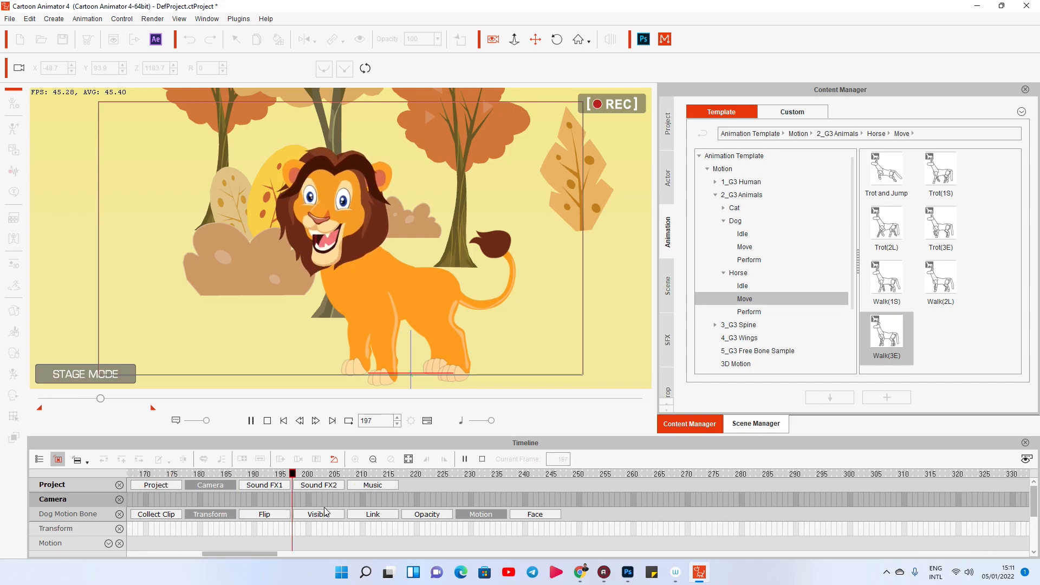
{"action": "key", "text": "space"}
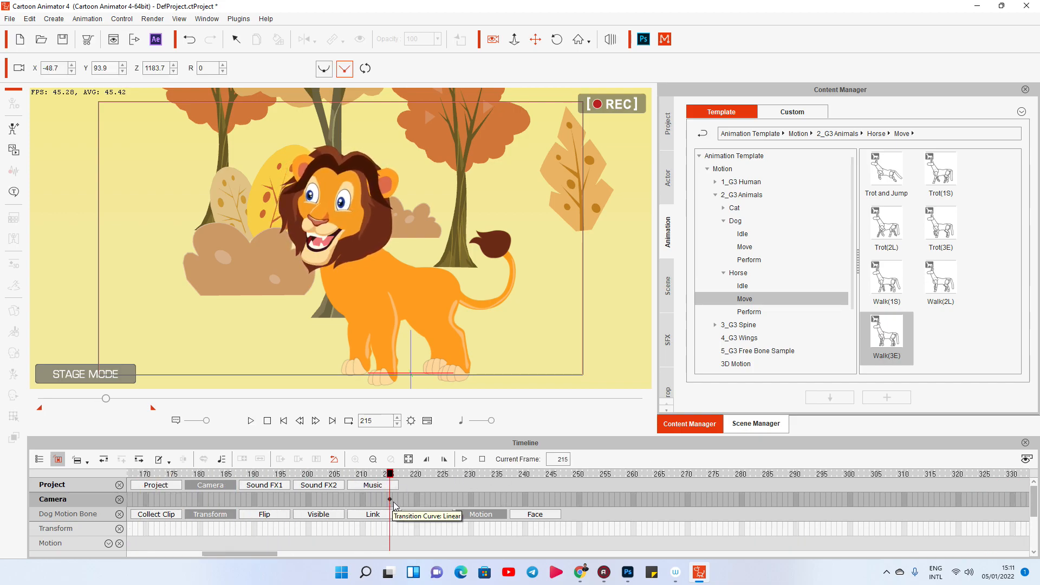
{"action": "scroll", "coordinate": [377, 300], "scroll_direction": "up", "scroll_amount": 5}
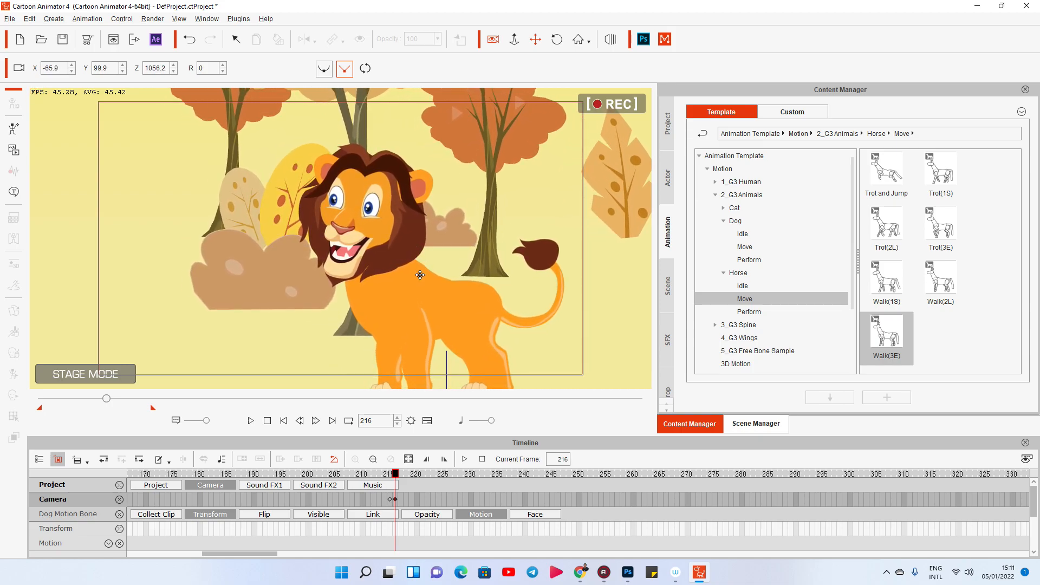
{"action": "scroll", "coordinate": [365, 217], "scroll_direction": "up", "scroll_amount": 5}
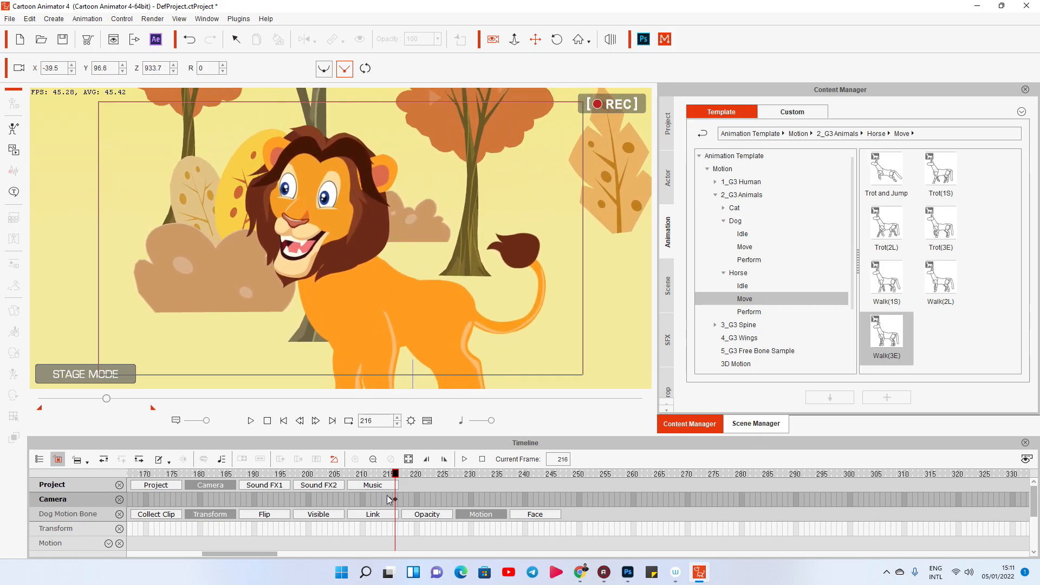
Add a holding camera key at frame 300 and cut to the lion's face at frame 301, at X -60.9, Y 106.2, Z 766.2.
{"action": "key", "text": "space"}
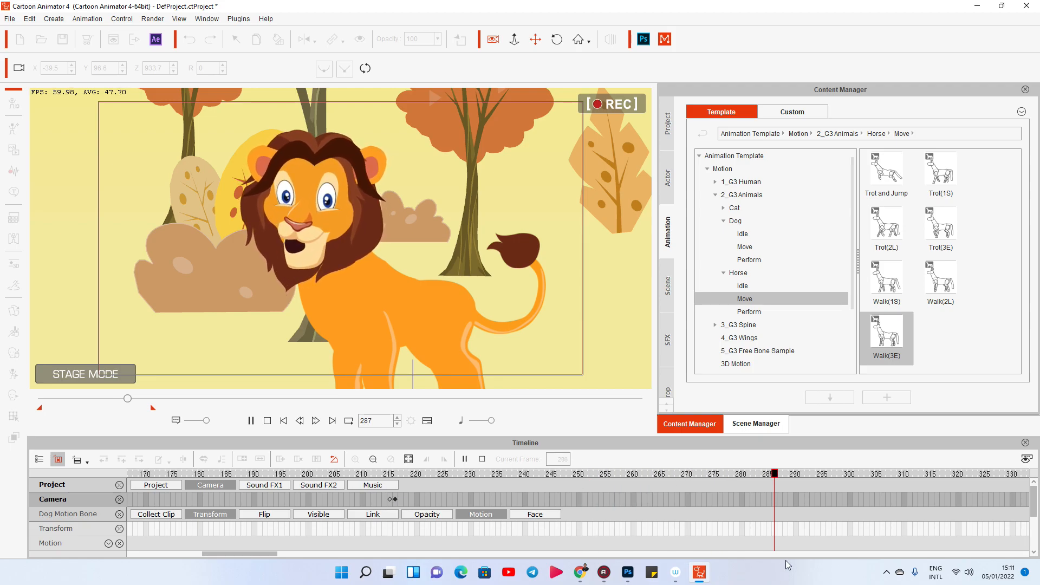
{"action": "left_click", "coordinate": [851, 499]}
{"action": "left_click", "coordinate": [855, 499]}
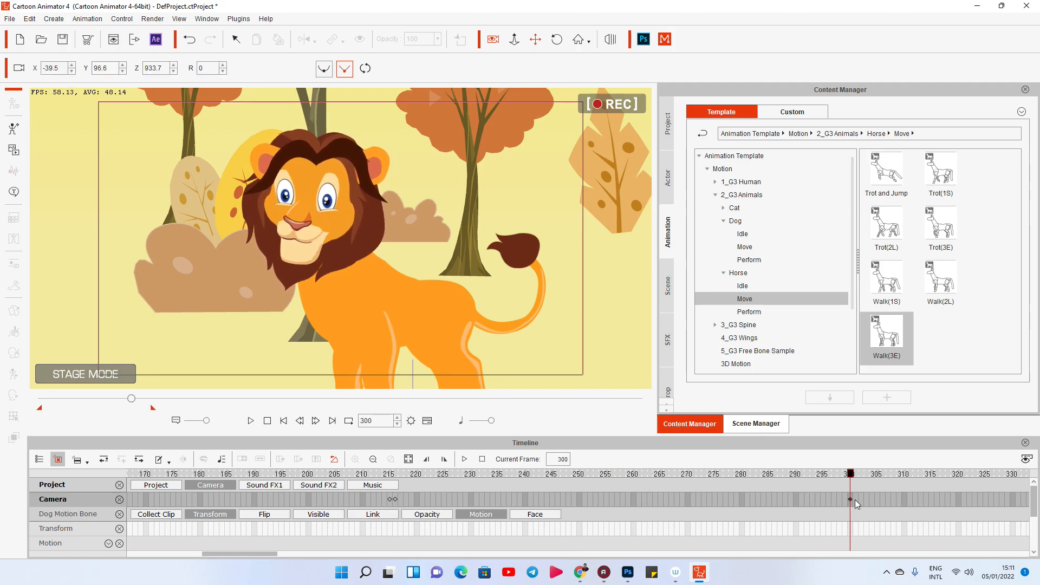
{"action": "left_click_drag", "start_coordinate": [282, 355], "coordinate": [324, 354]}
{"action": "scroll", "coordinate": [327, 319], "scroll_direction": "up", "scroll_amount": 2}
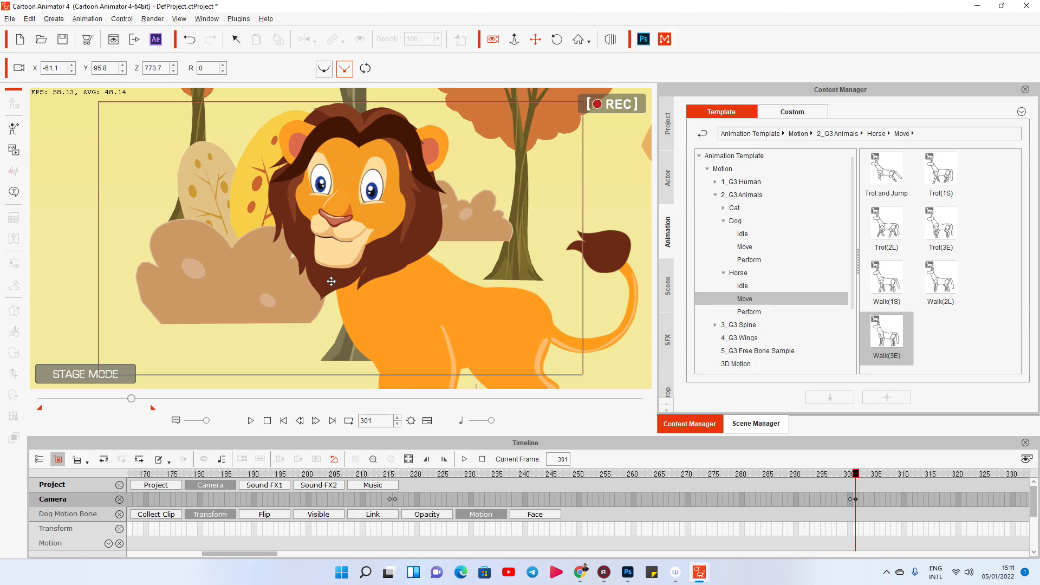
{"action": "left_click_drag", "start_coordinate": [329, 283], "coordinate": [329, 310]}
Add a camera key at frame 350, pull the camera back at frame 366 to X -86.3, Y 98.4, Z 1751.2, and replay the scene.
{"action": "key", "text": "space"}
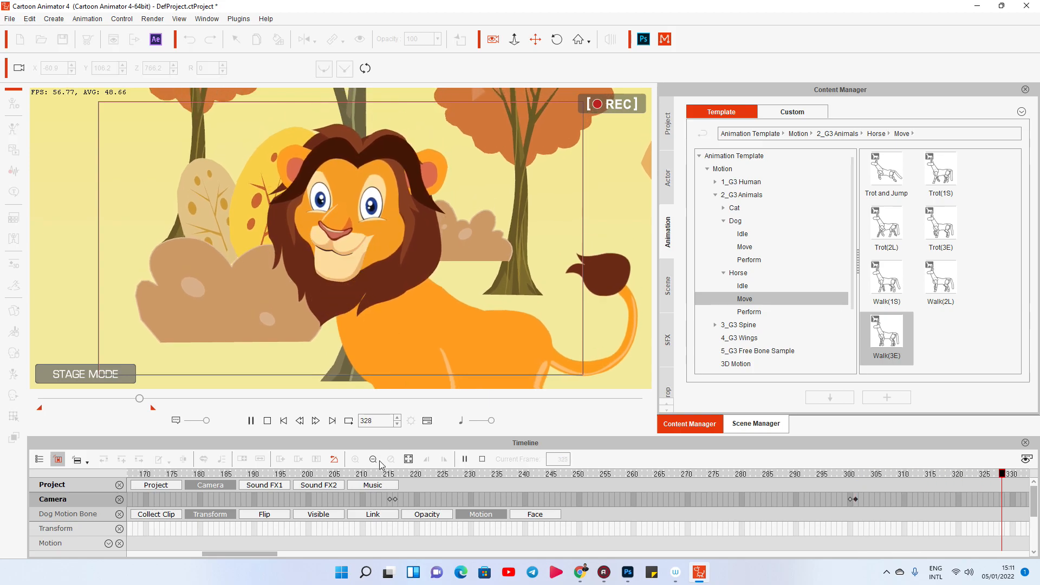
{"action": "left_click", "coordinate": [236, 505]}
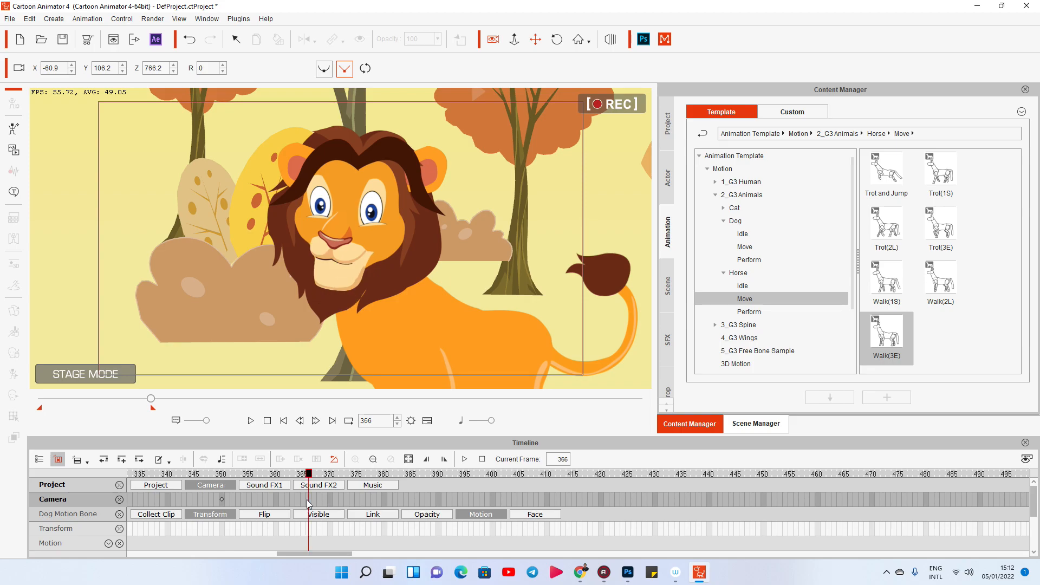
{"action": "scroll", "coordinate": [323, 300], "scroll_direction": "down", "scroll_amount": 6}
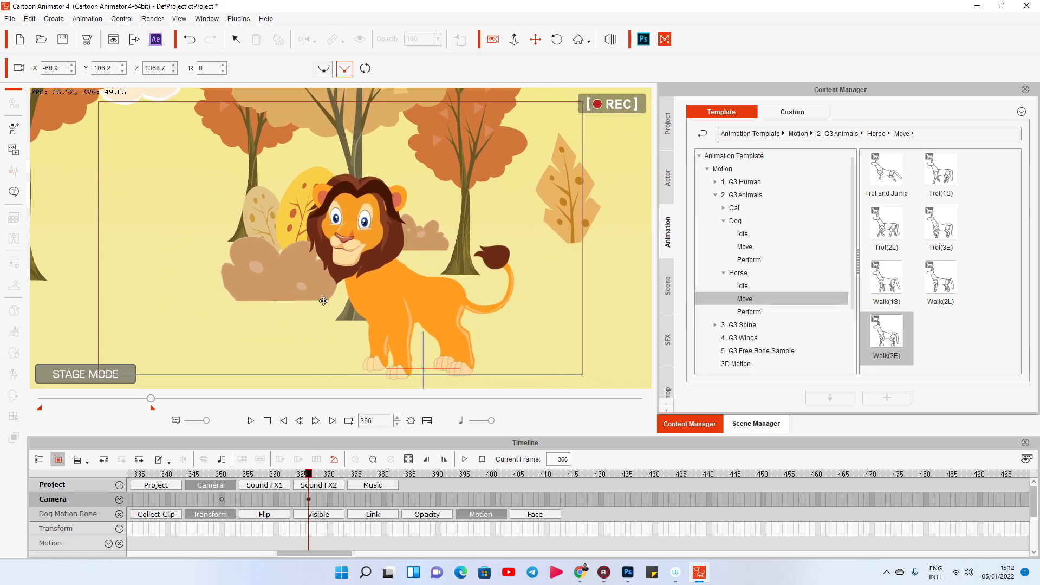
{"action": "scroll", "coordinate": [323, 300], "scroll_direction": "down", "scroll_amount": 3}
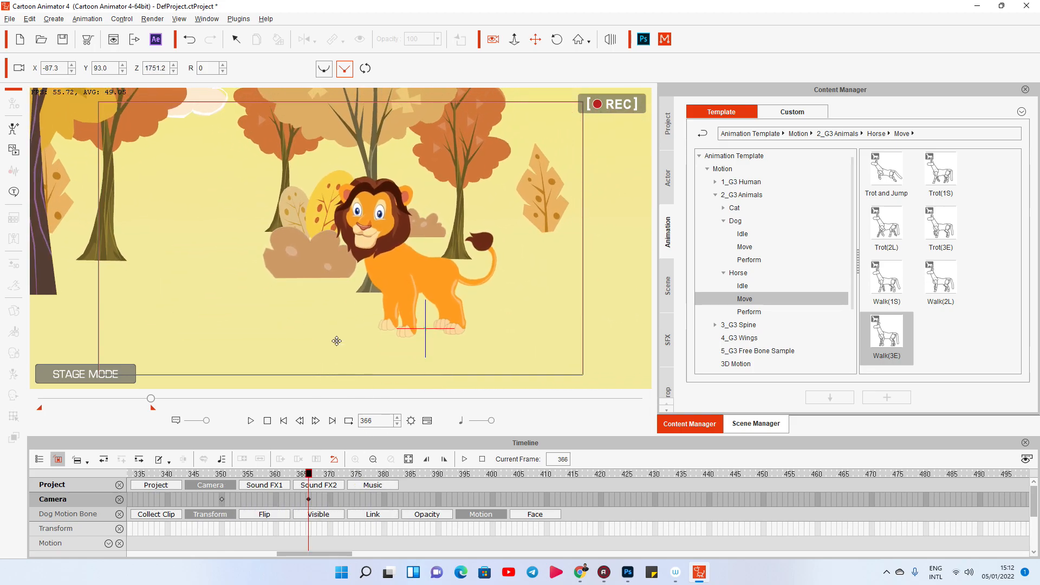
{"action": "left_click", "coordinate": [267, 421]}
{"action": "left_click", "coordinate": [250, 421]}
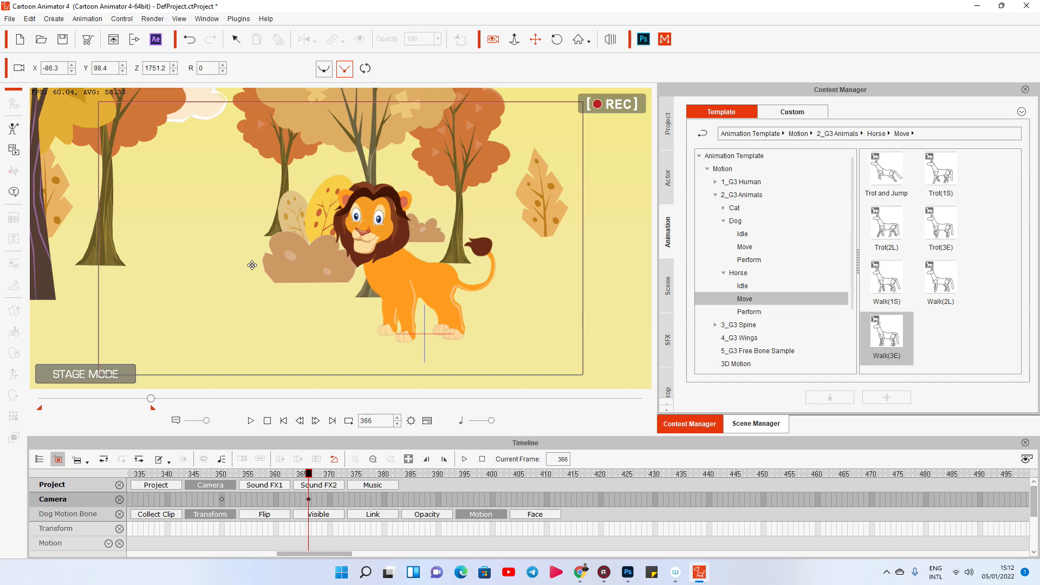
{"action": "left_click", "coordinate": [266, 422]}
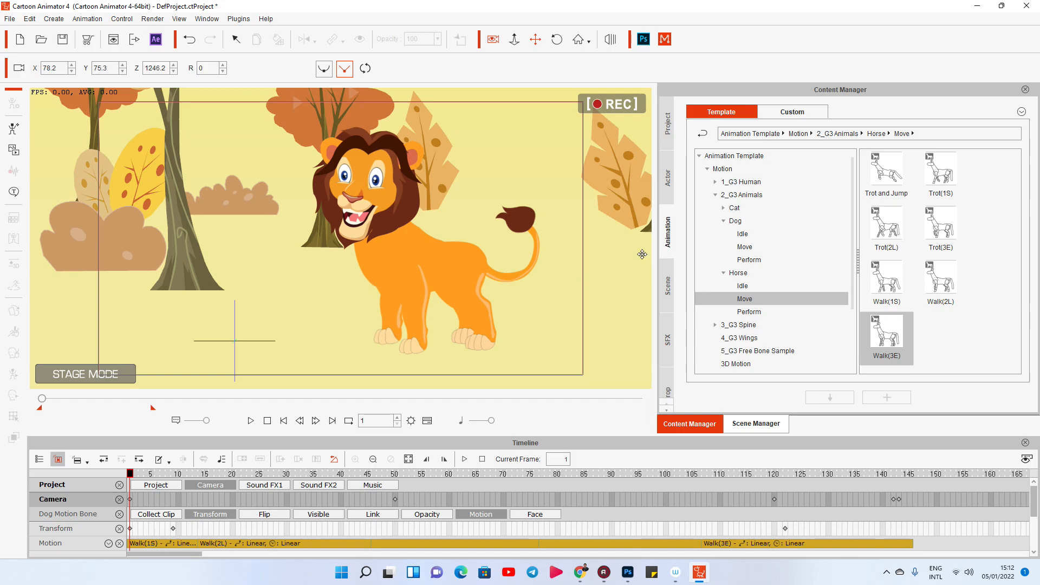
Browse to the Cat Move motions, remove all object animation from the lion, and play the scene briefly to check.
{"action": "left_click", "coordinate": [735, 222]}
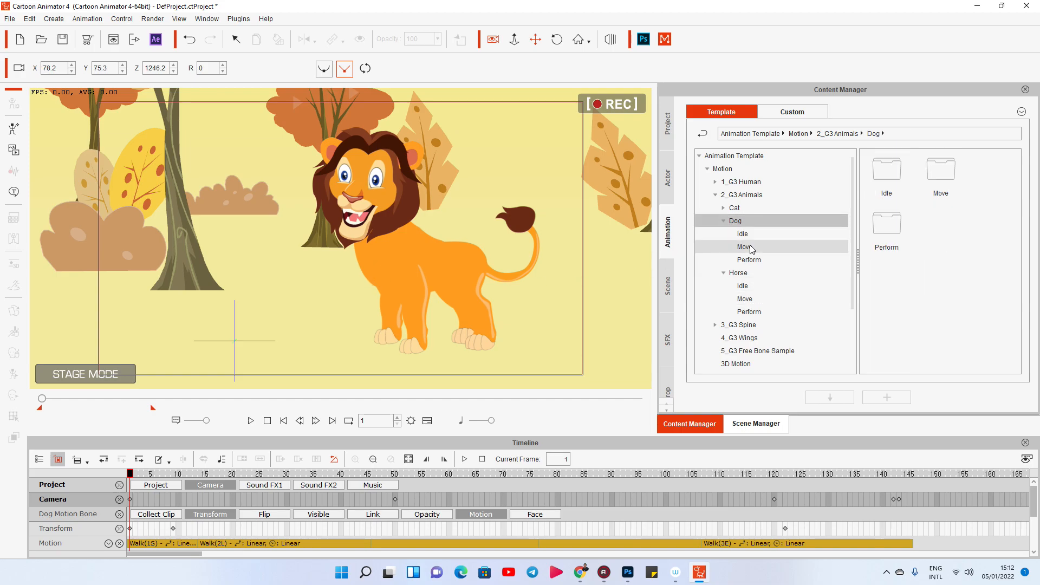
{"action": "left_click", "coordinate": [723, 208]}
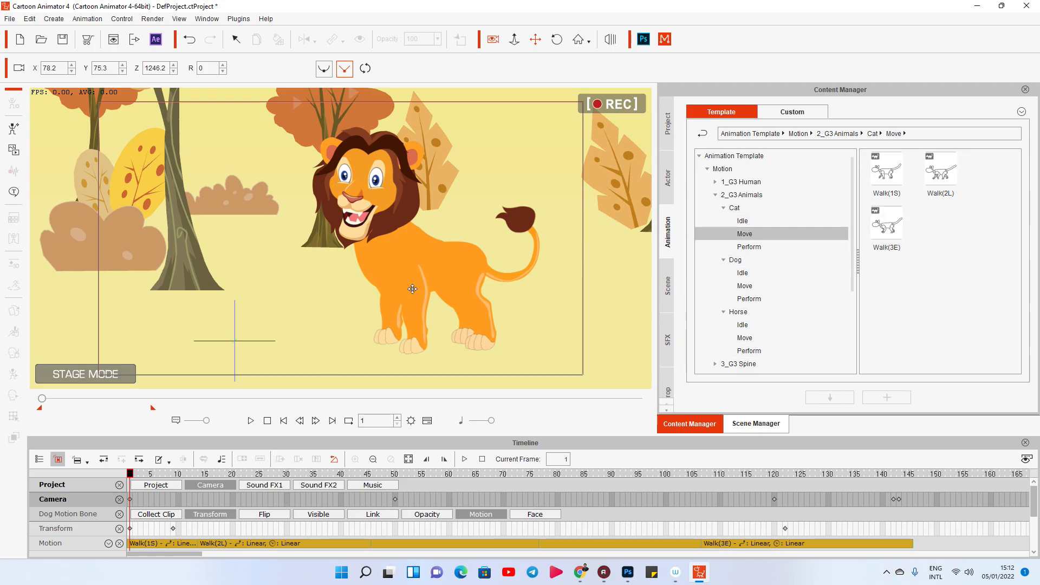
{"action": "left_click", "coordinate": [411, 266]}
{"action": "right_click", "coordinate": [409, 261]}
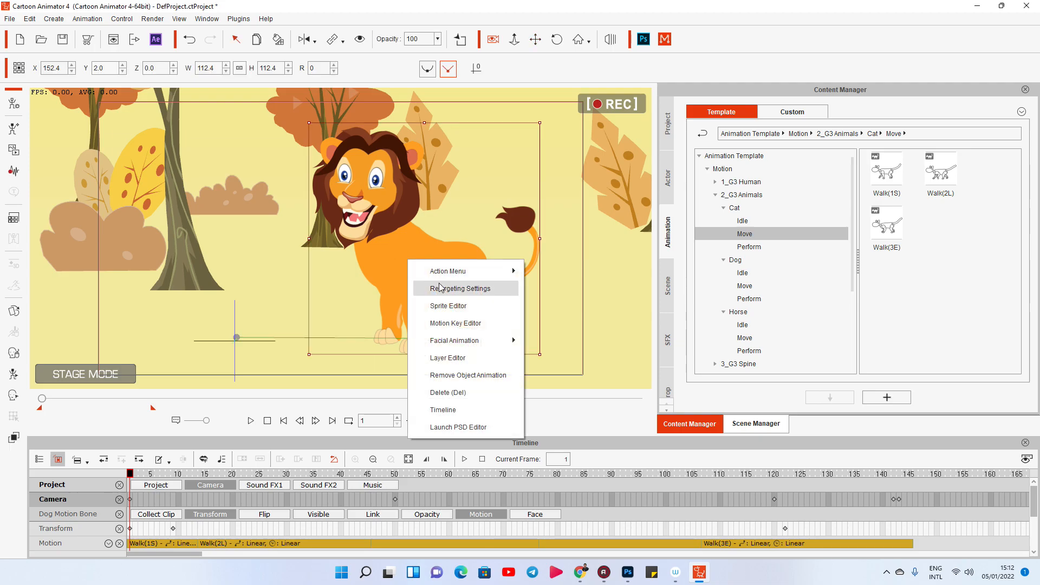
{"action": "left_click", "coordinate": [471, 375]}
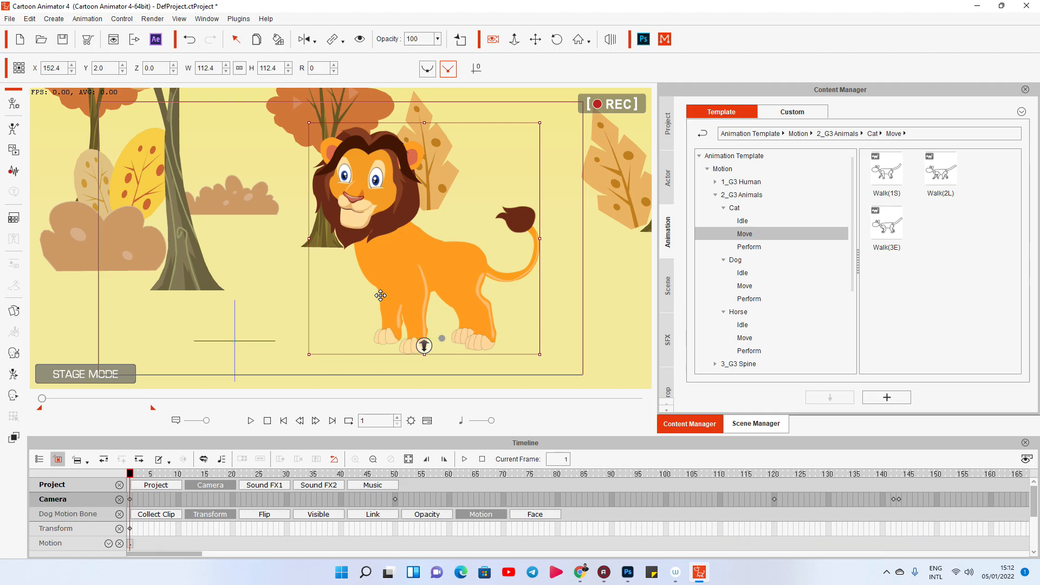
{"action": "key", "text": "space"}
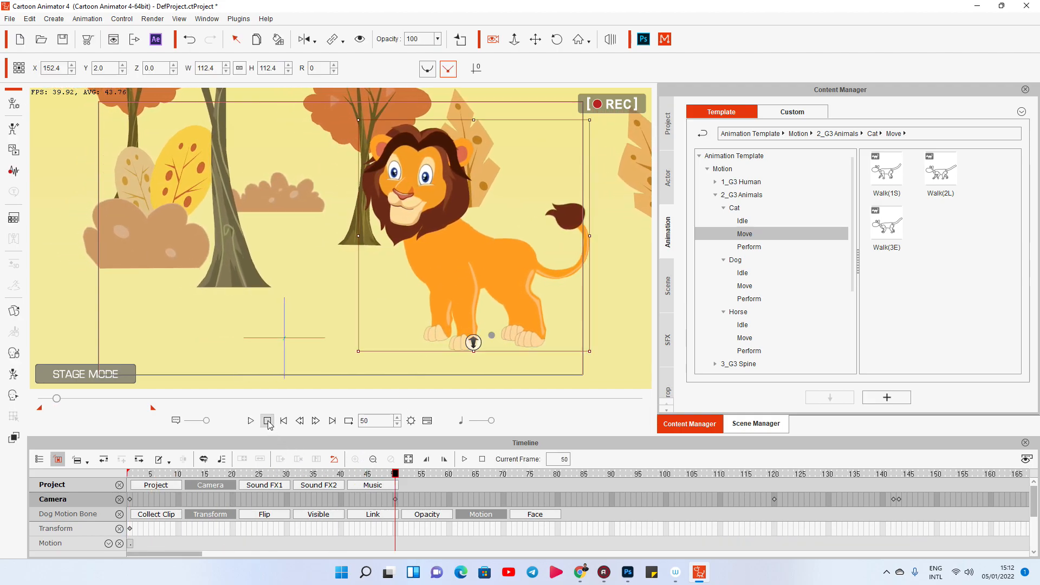
{"action": "left_click", "coordinate": [268, 421]}
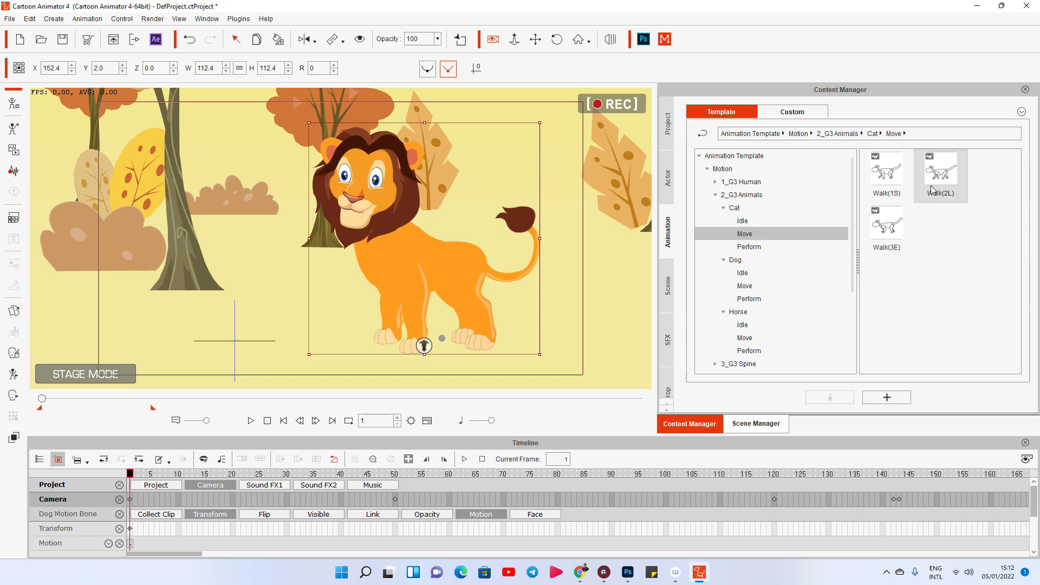
Apply the Cat Walk(2L) motion to the lion and loop its clip past the last camera key.
{"action": "left_click_drag", "start_coordinate": [940, 179], "coordinate": [442, 264]}
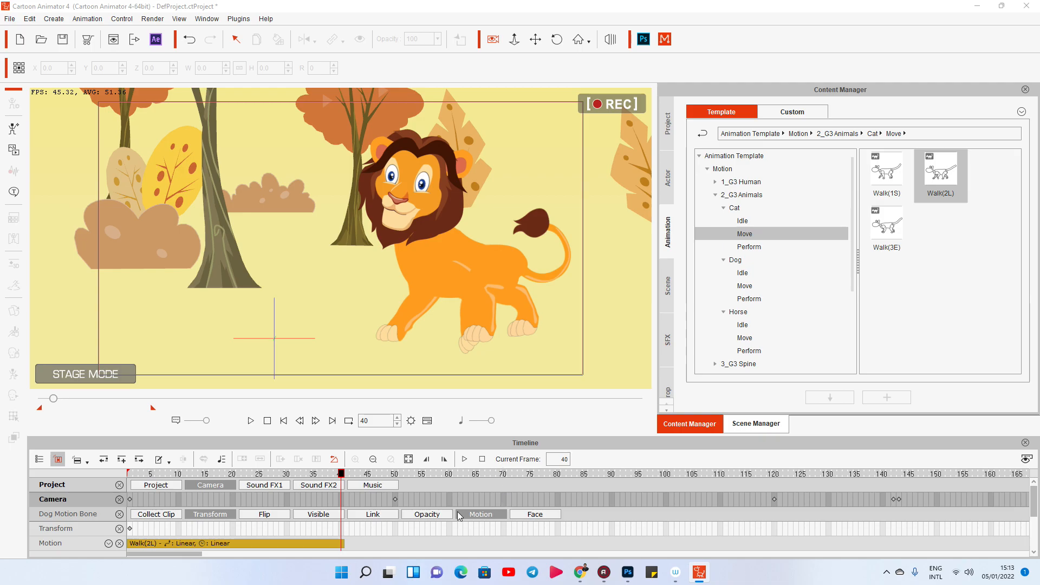
{"action": "scroll", "coordinate": [279, 534], "scroll_direction": "down", "scroll_amount": 3}
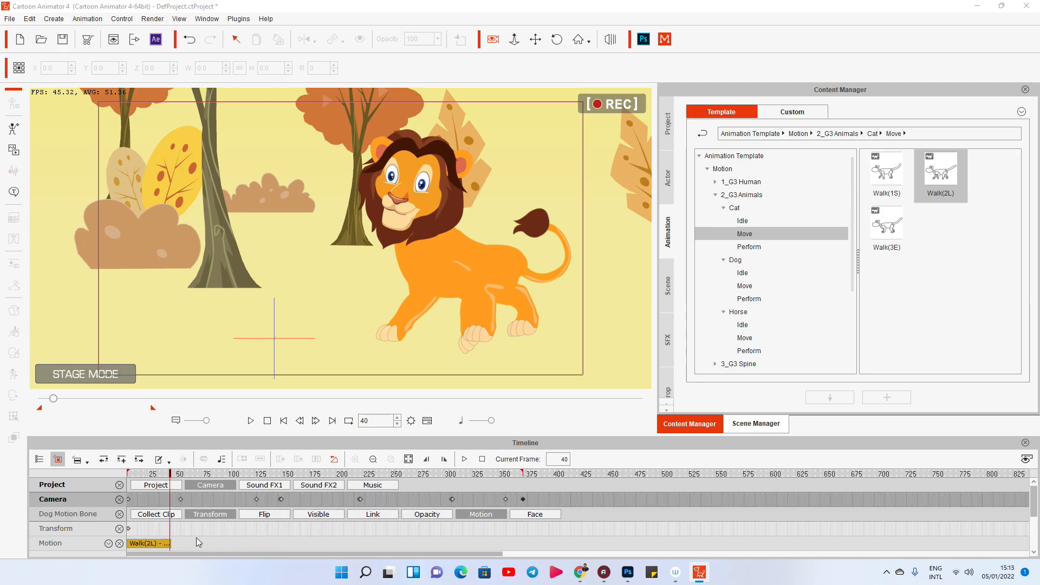
{"action": "left_click_drag", "start_coordinate": [168, 545], "coordinate": [480, 547]}
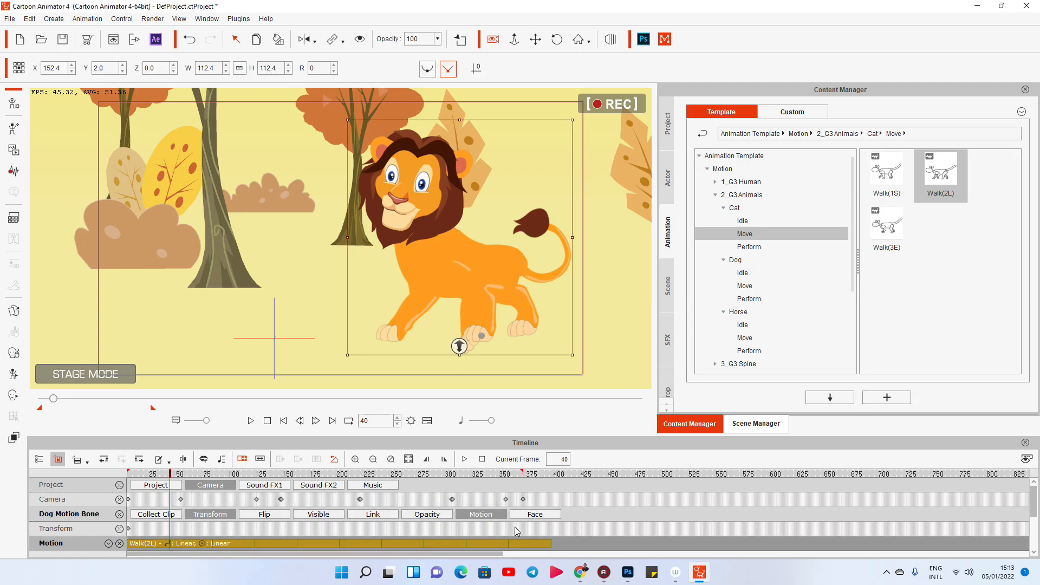
Key the lion's move across the scene just before the last camera key and replay the walk.
{"action": "left_click", "coordinate": [518, 529]}
{"action": "left_click_drag", "start_coordinate": [568, 341], "coordinate": [280, 401]}
{"action": "left_click", "coordinate": [268, 422]}
{"action": "left_click", "coordinate": [251, 421]}
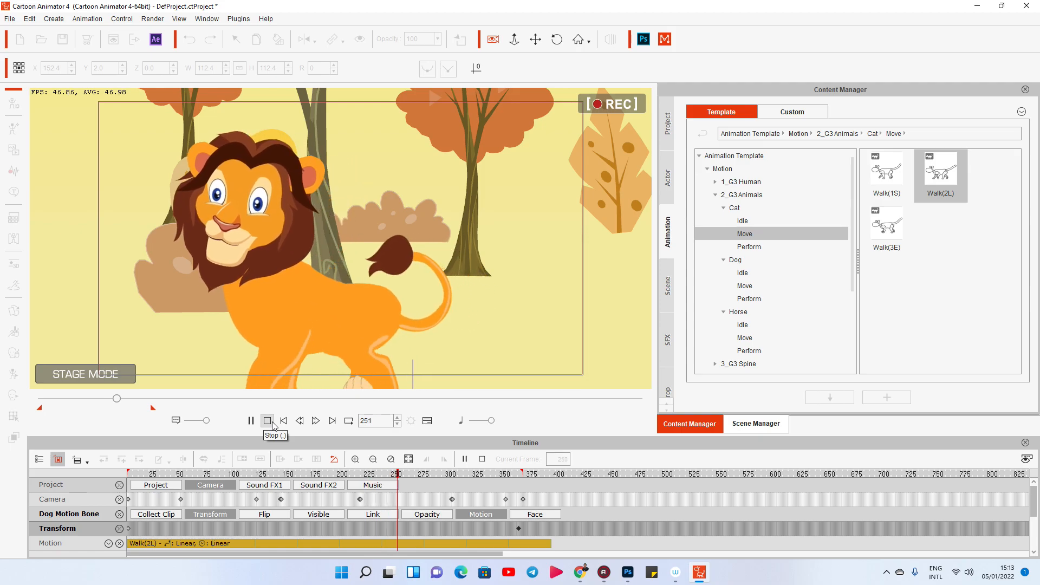
{"action": "left_click", "coordinate": [269, 423]}
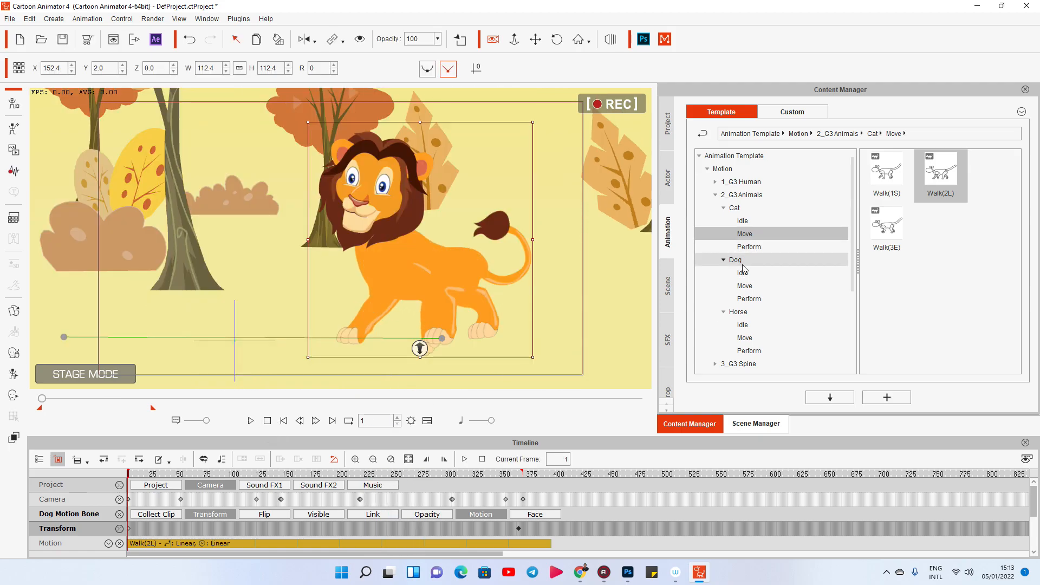
Browse to the Dog Move motions and remove the cat walk animation from the lion.
{"action": "left_click", "coordinate": [744, 285]}
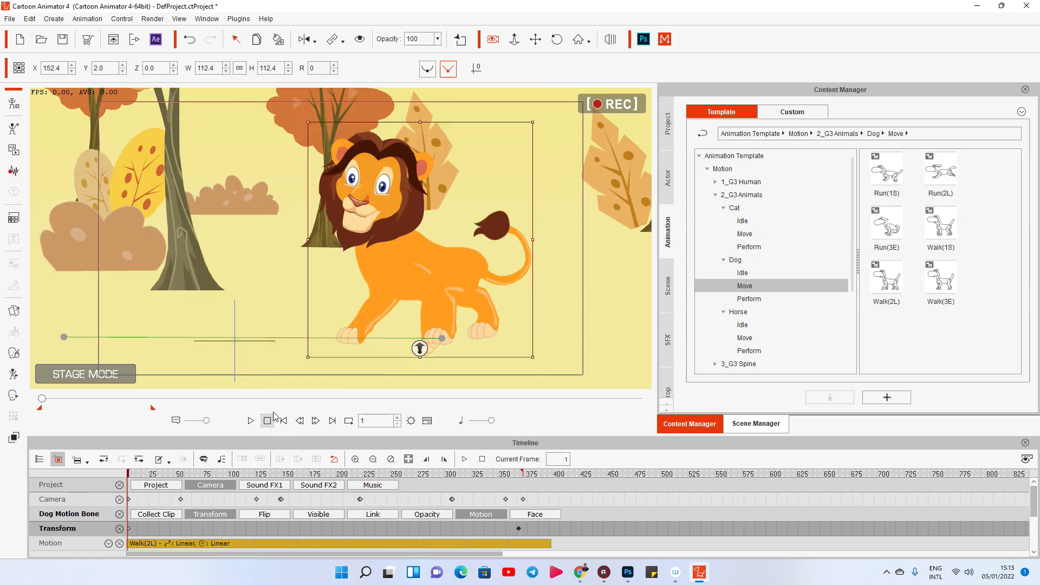
{"action": "right_click", "coordinate": [402, 277]}
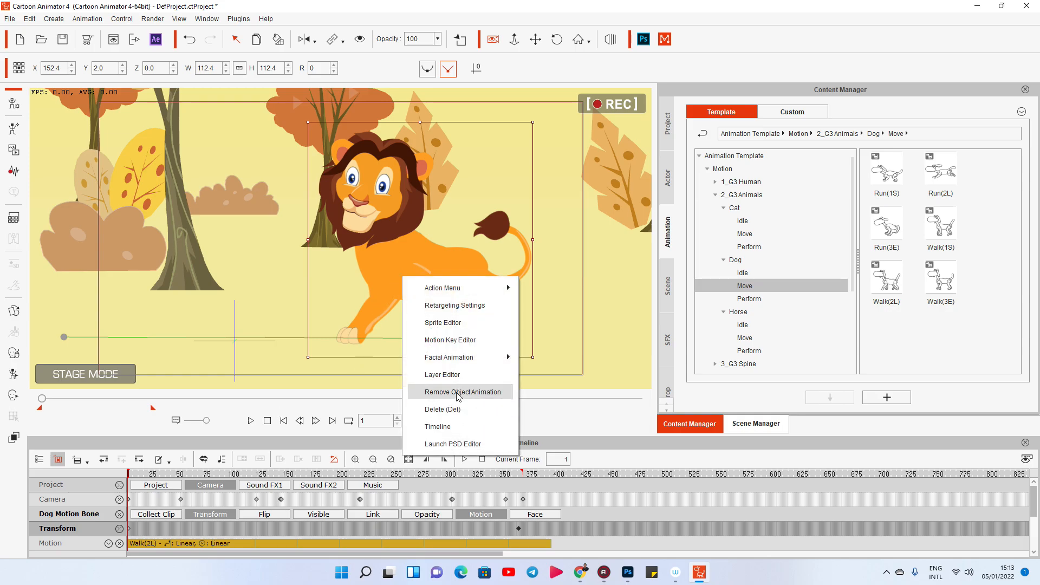
{"action": "left_click", "coordinate": [457, 392]}
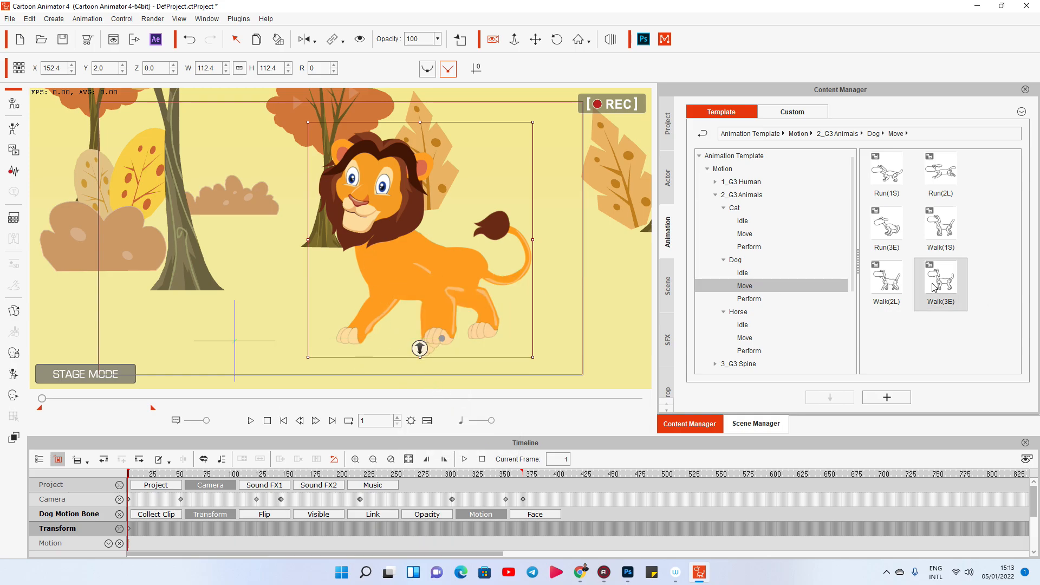
Loop the Dog Walk(1S) motion on the lion until just before the last camera key, key a move there and preview it.
{"action": "left_click_drag", "start_coordinate": [940, 224], "coordinate": [458, 274]}
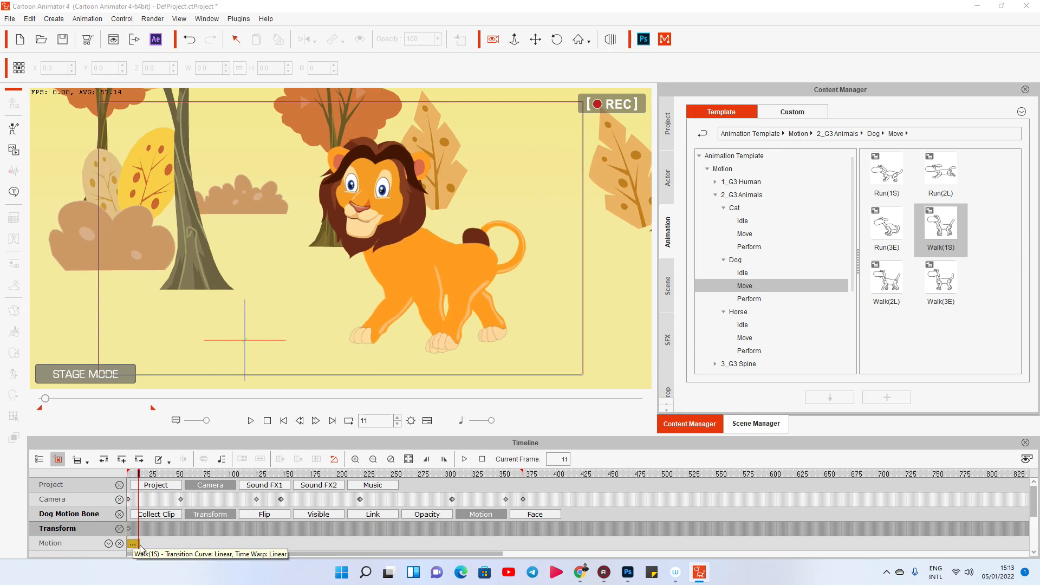
{"action": "left_click", "coordinate": [341, 544]}
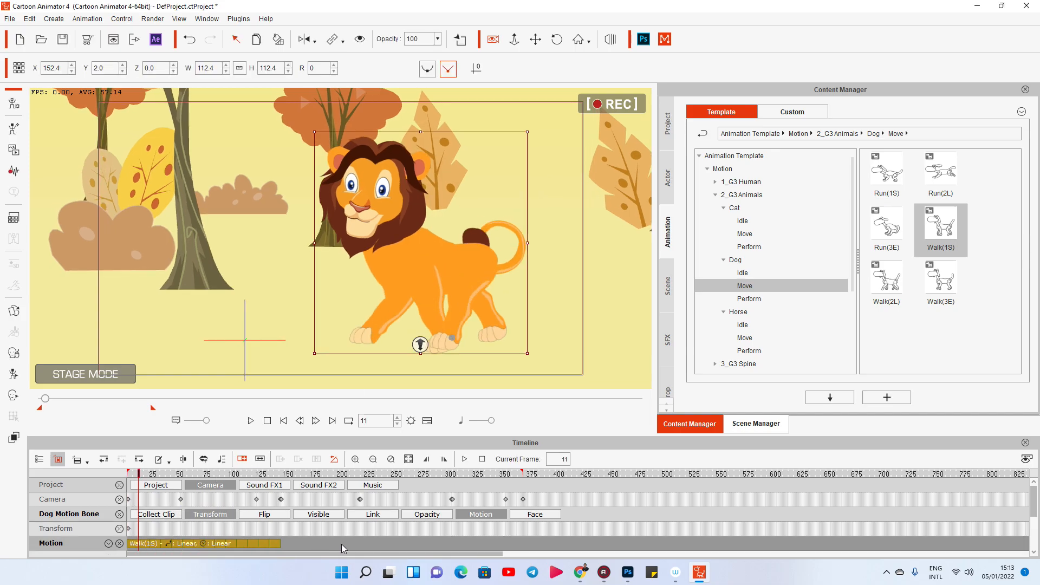
{"action": "left_click", "coordinate": [517, 530]}
{"action": "left_click_drag", "start_coordinate": [536, 297], "coordinate": [315, 296]}
{"action": "left_click", "coordinate": [267, 421]}
{"action": "left_click", "coordinate": [250, 420]}
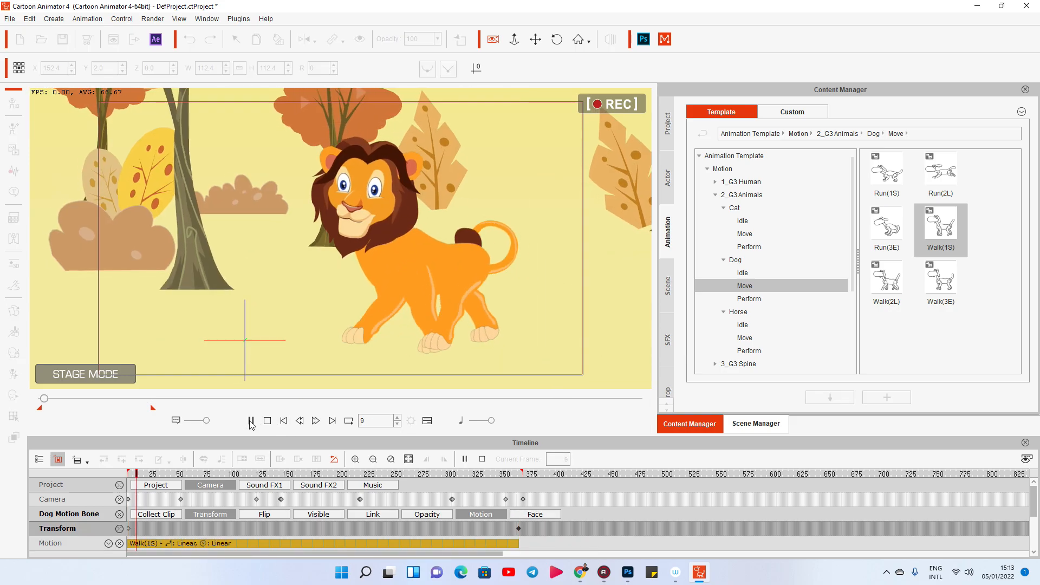
{"action": "left_click", "coordinate": [252, 421]}
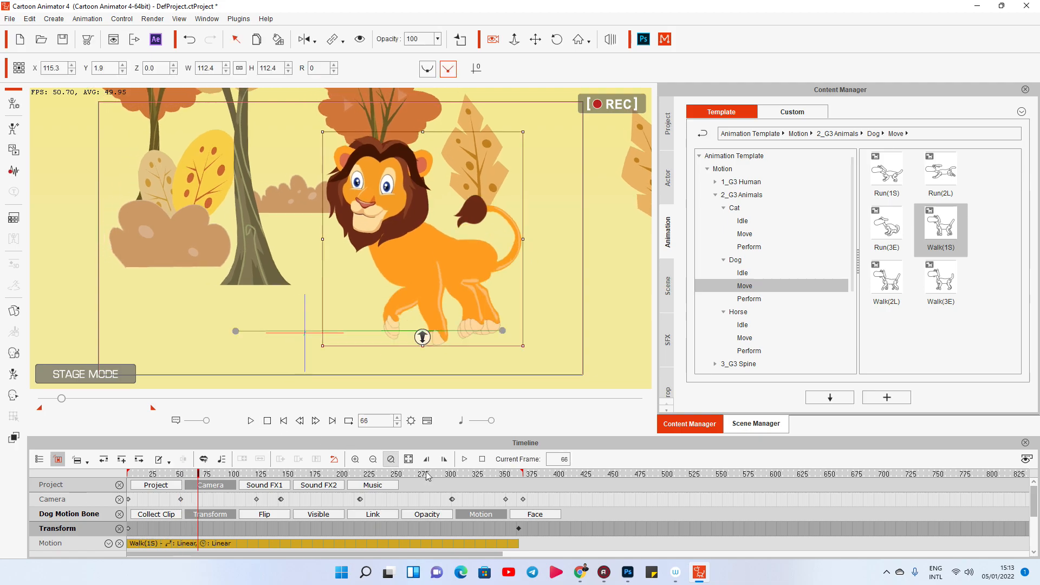
Undo the lion's end move and key its position at frame 90 at X 151.9, Y 2.4 instead.
{"action": "key", "text": "ctrl+z"}
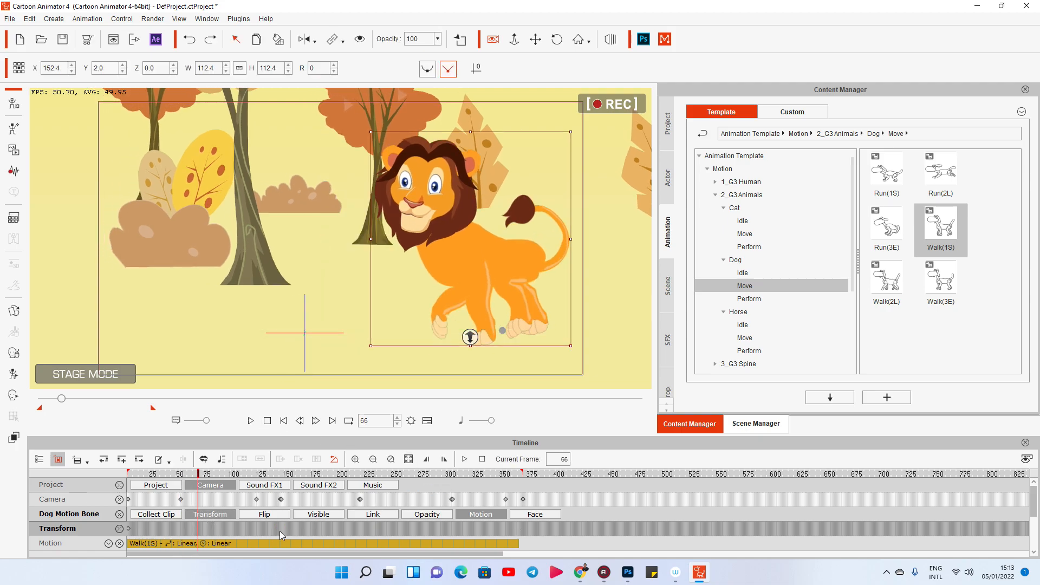
{"action": "left_click", "coordinate": [523, 545]}
{"action": "left_click", "coordinate": [224, 543]}
{"action": "left_click_drag", "start_coordinate": [526, 262], "coordinate": [525, 263]}
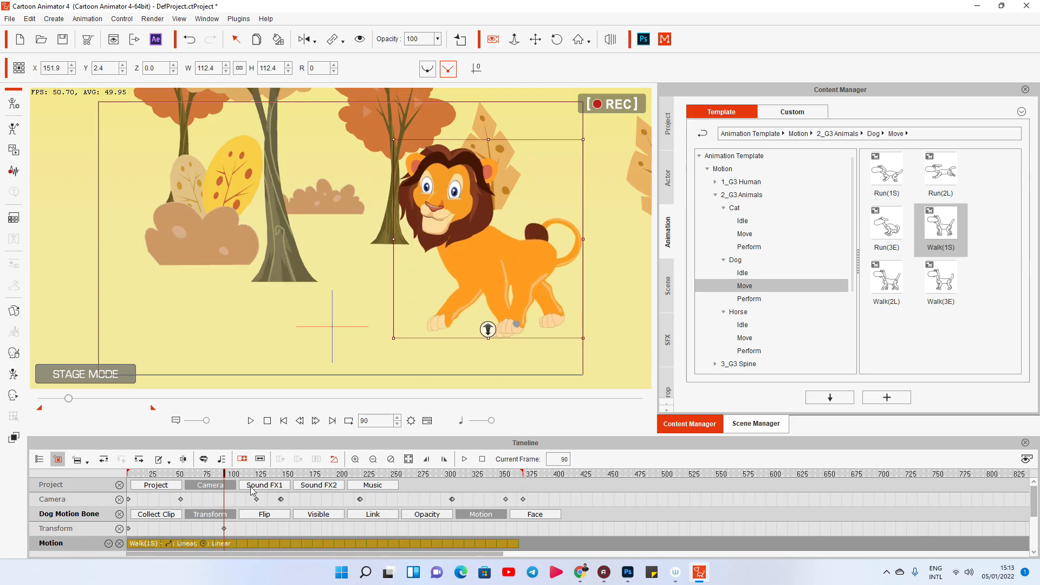
Return to frame 1 and remove the Dog Walk(1S) animation from the lion.
{"action": "left_click", "coordinate": [267, 421]}
{"action": "right_click", "coordinate": [465, 258]}
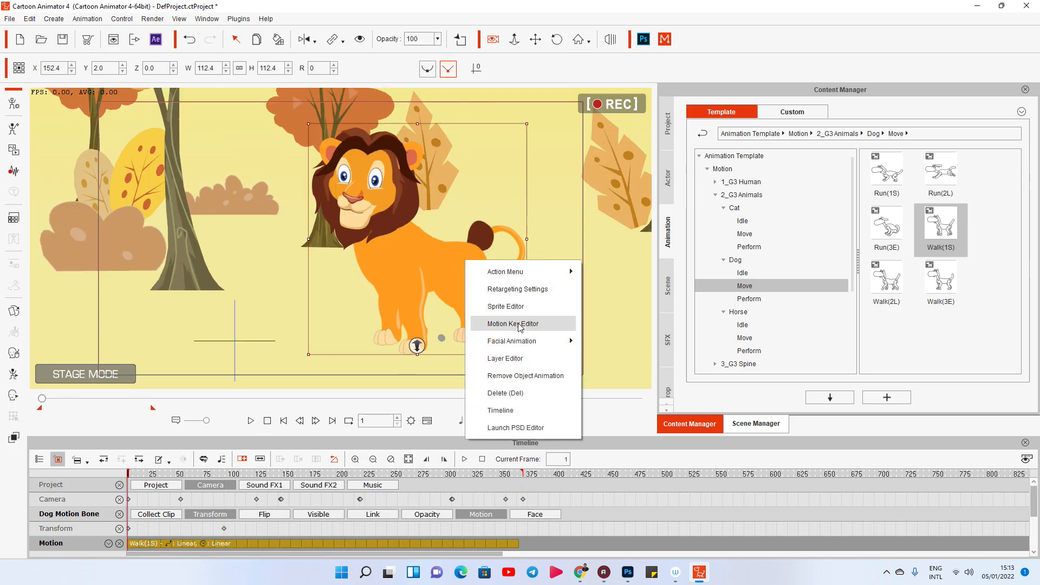
{"action": "left_click", "coordinate": [521, 375]}
Loop the Dog Walk(2L) motion on the lion to frame 366, key its move to X -130.4, Y 5.3 there and replay the scene.
{"action": "left_click_drag", "start_coordinate": [886, 280], "coordinate": [448, 279]}
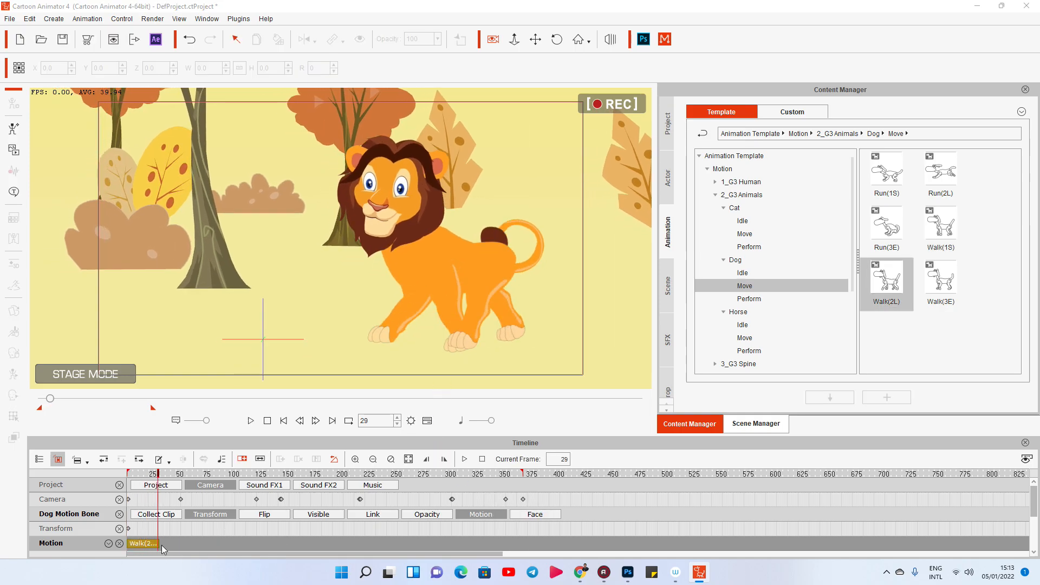
{"action": "left_click_drag", "start_coordinate": [160, 543], "coordinate": [548, 554]}
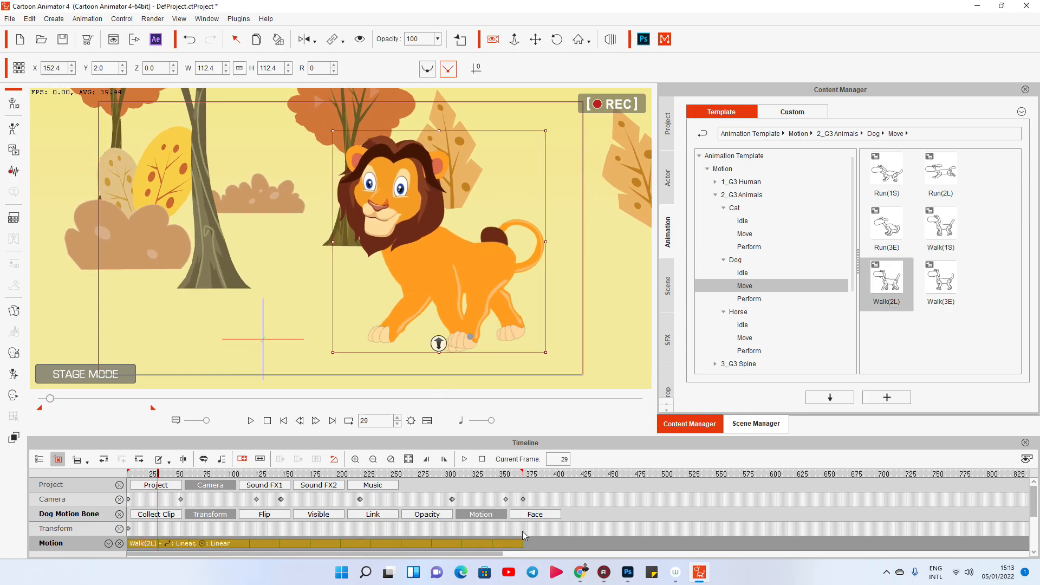
{"action": "left_click", "coordinate": [523, 532]}
{"action": "left_click_drag", "start_coordinate": [523, 312], "coordinate": [250, 309]}
{"action": "left_click", "coordinate": [251, 421]}
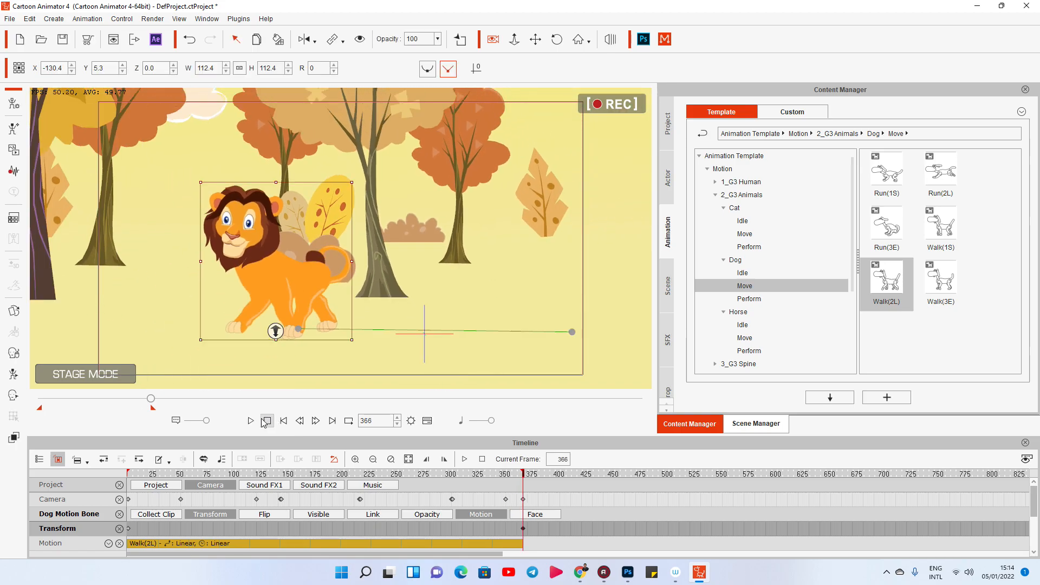
{"action": "left_click", "coordinate": [255, 422]}
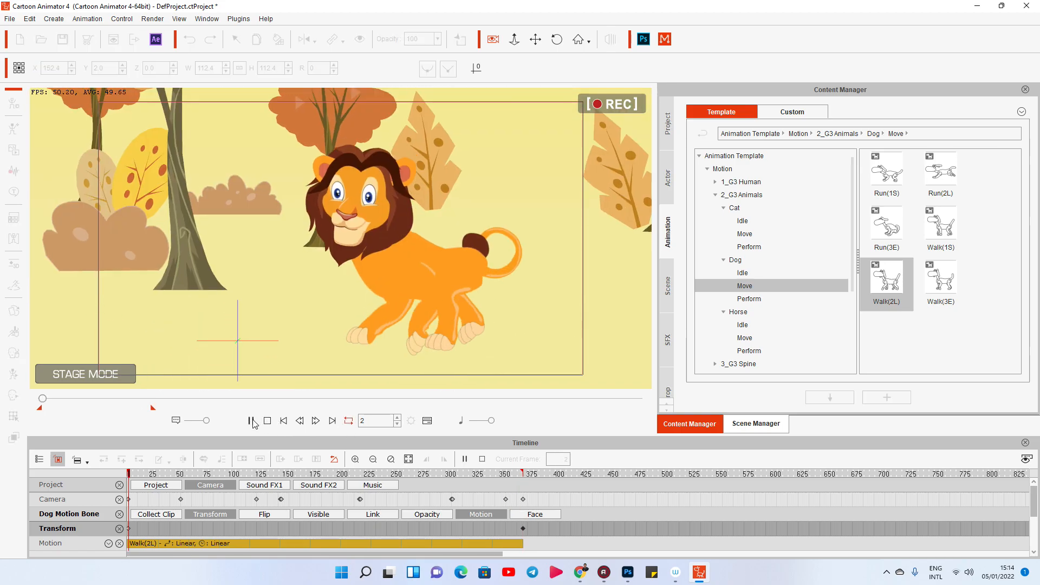